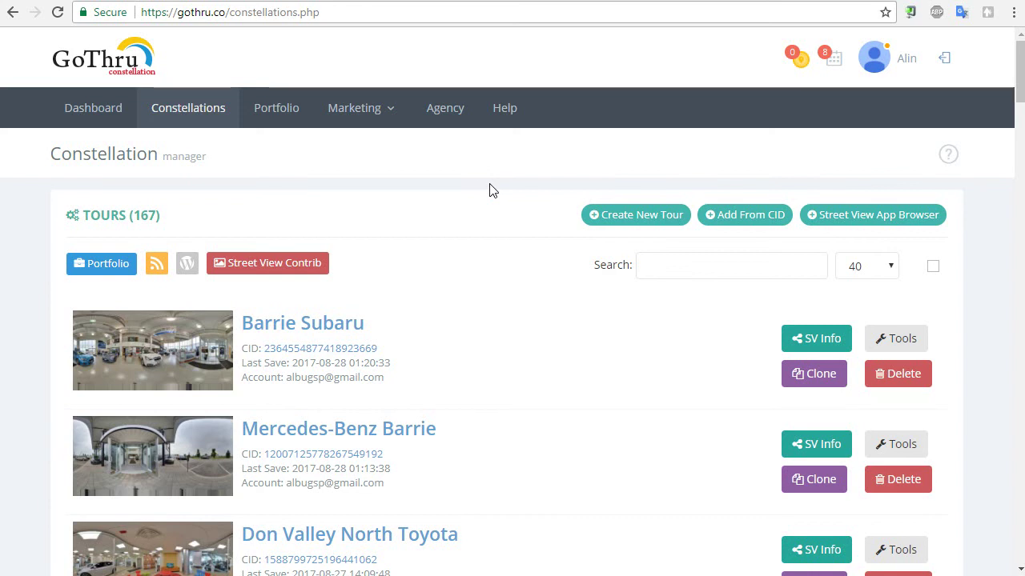
Create a new GoThru tour located at FIKA Cafe, Kensington Avenue, Toronto
click(629, 224)
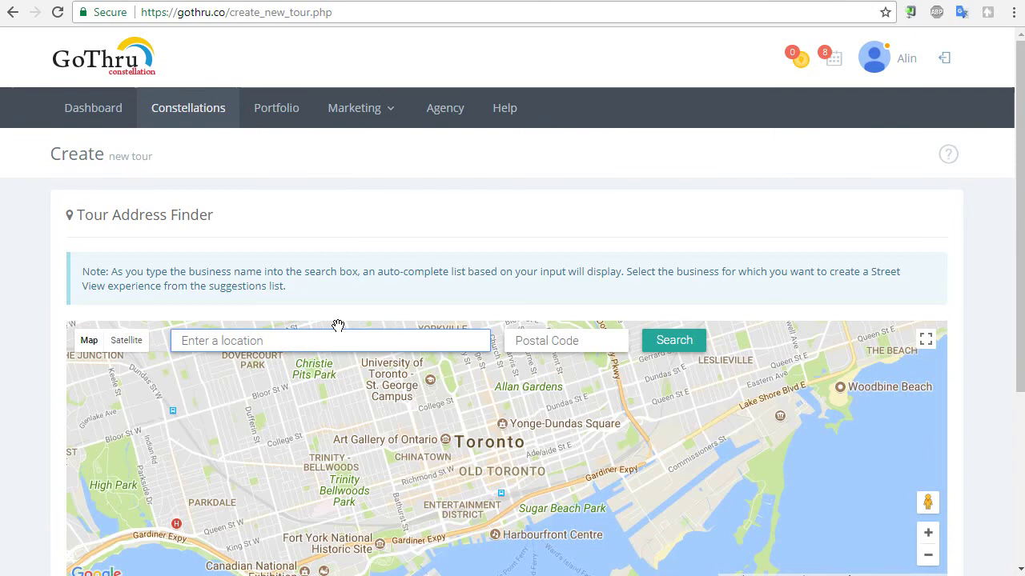
text(Fik)
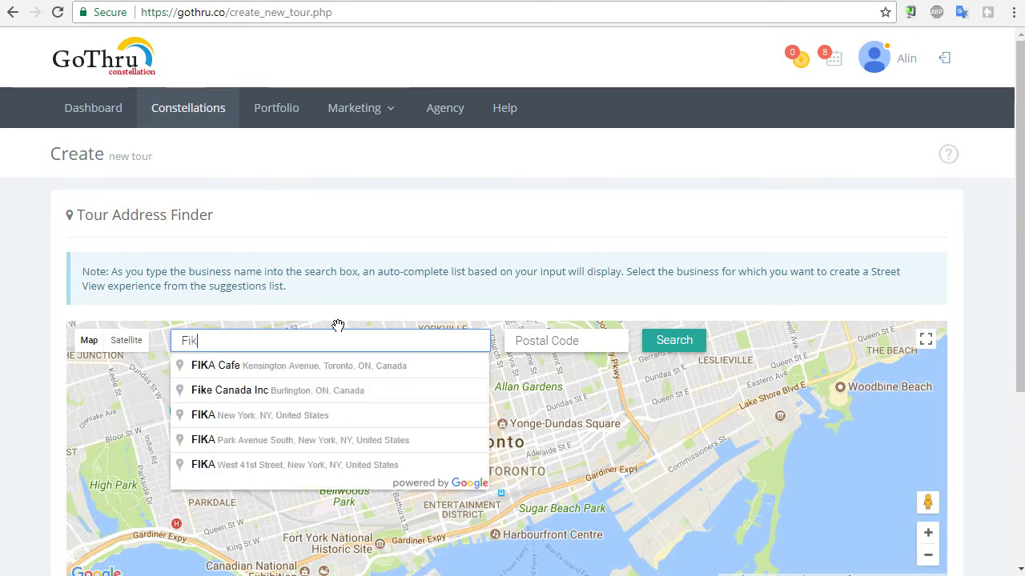
text(a)
click(337, 369)
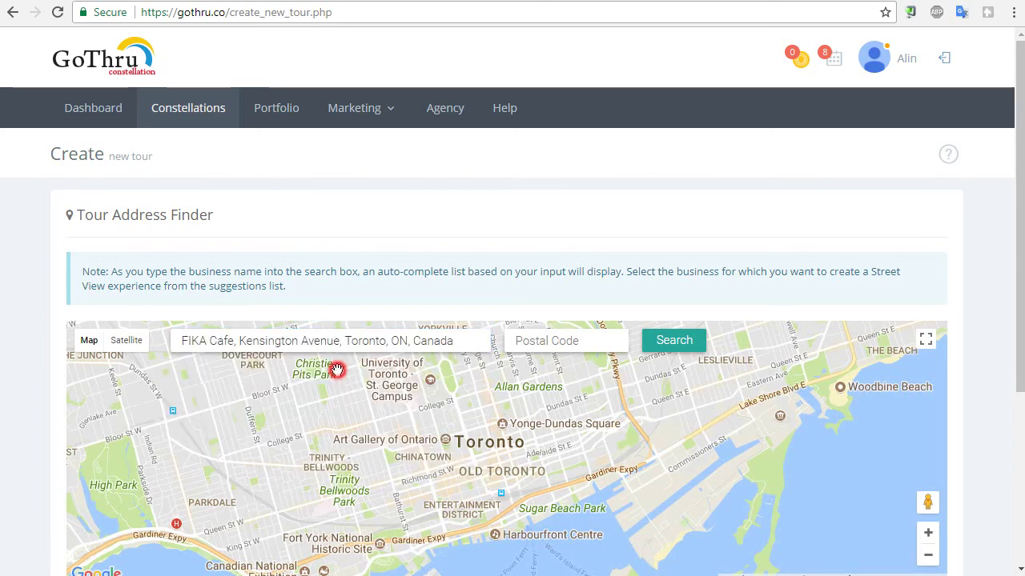
scroll(434, 327, down, 1)
scroll(480, 336, down, 1)
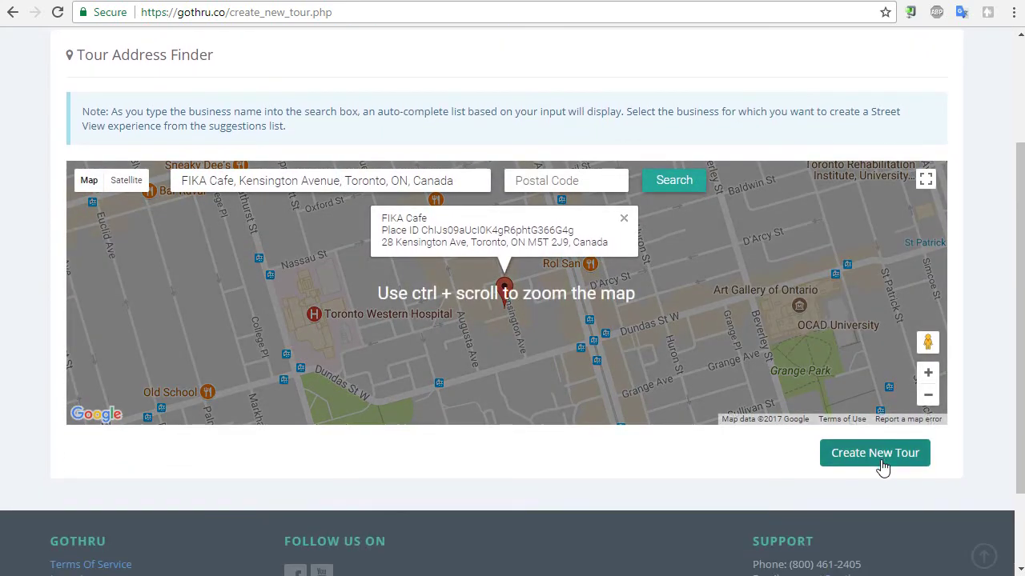
click(866, 463)
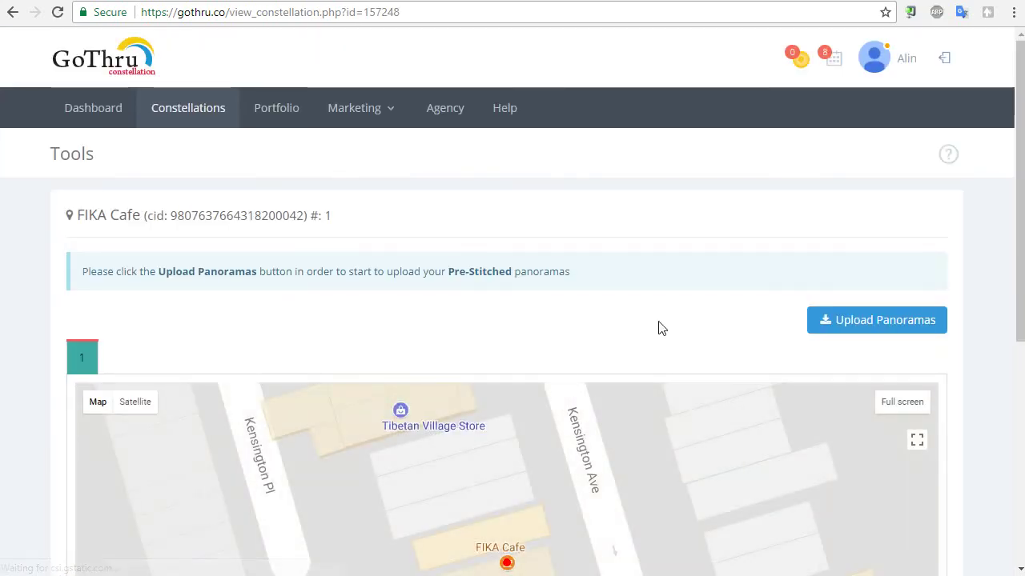
Go to FIKA Cafe's Upload Panoramas page and bring up the Auto Stitching dialog
click(902, 328)
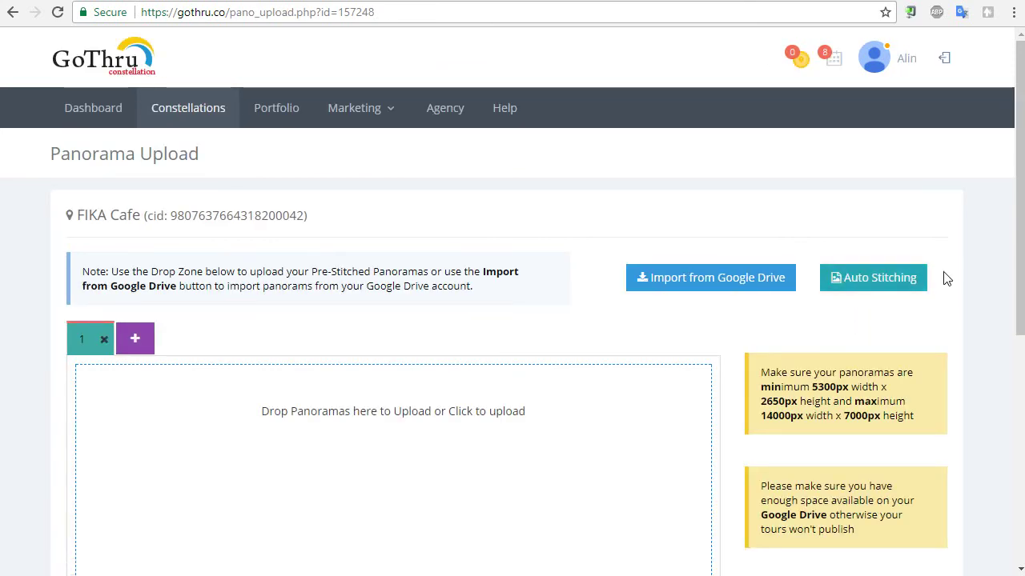
click(850, 286)
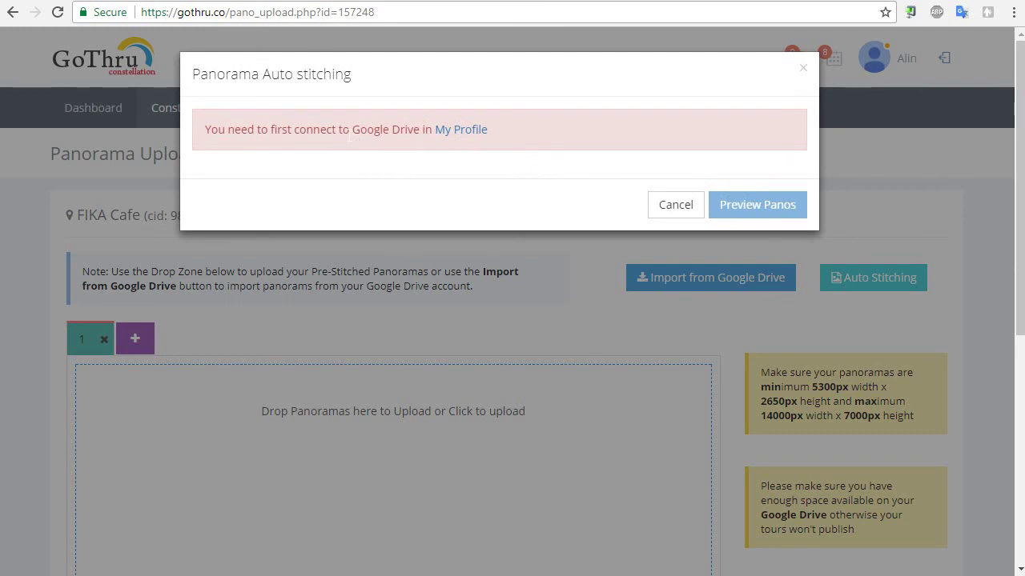
Allow Google Drive access from My Profile, then reopen the FIKA Cafe tour's Tools page
click(454, 133)
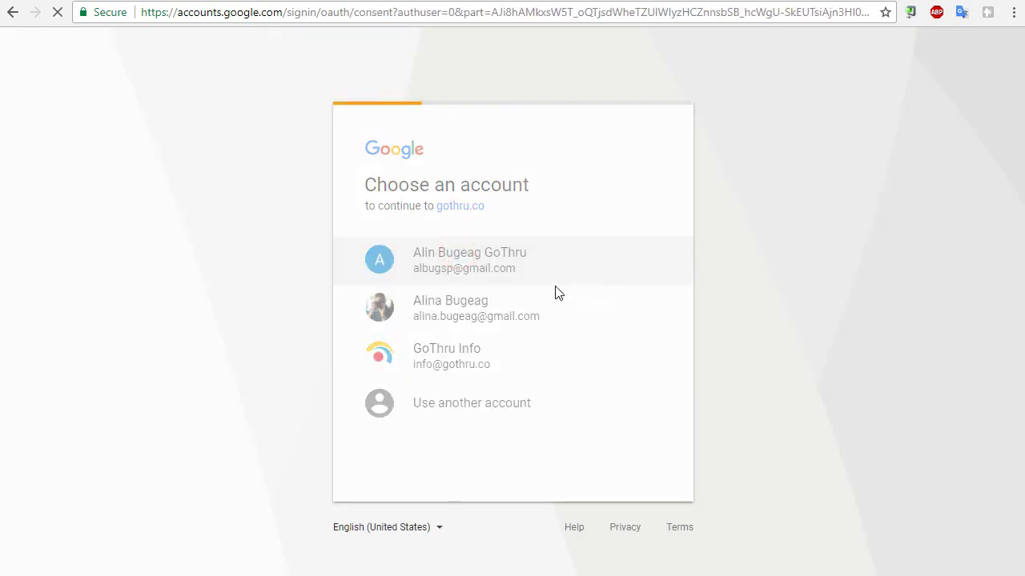
click(626, 457)
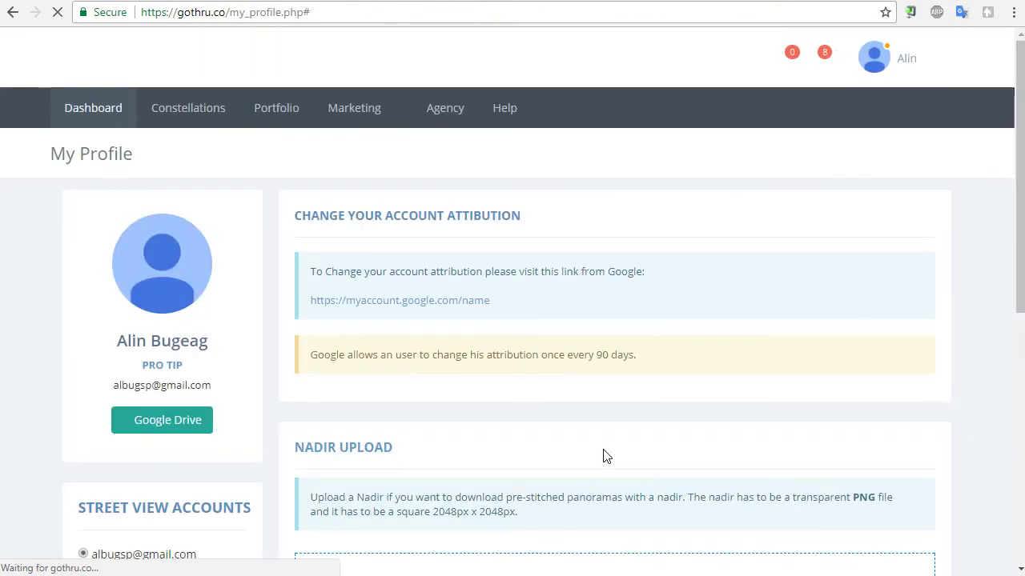
click(206, 110)
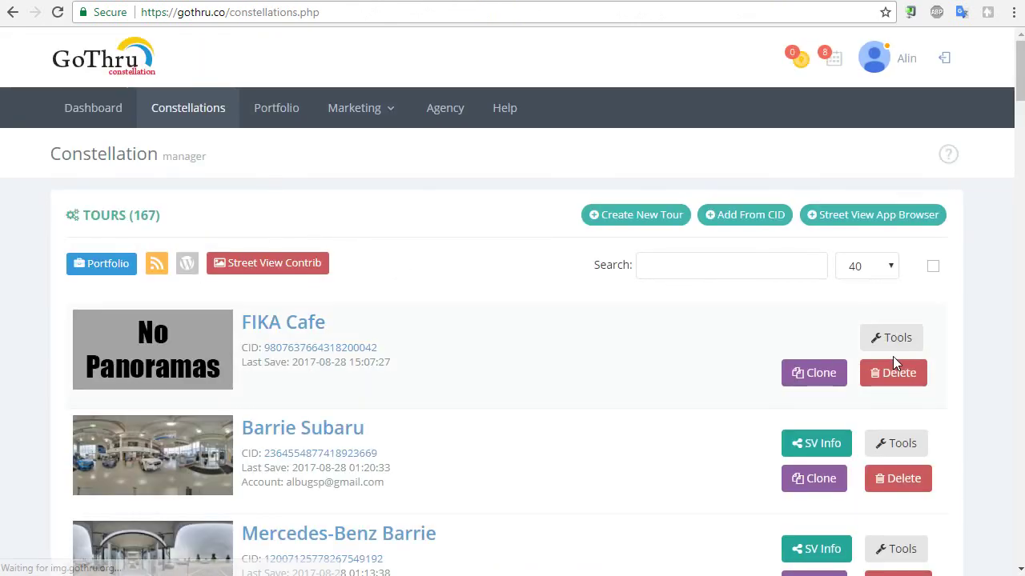
click(895, 339)
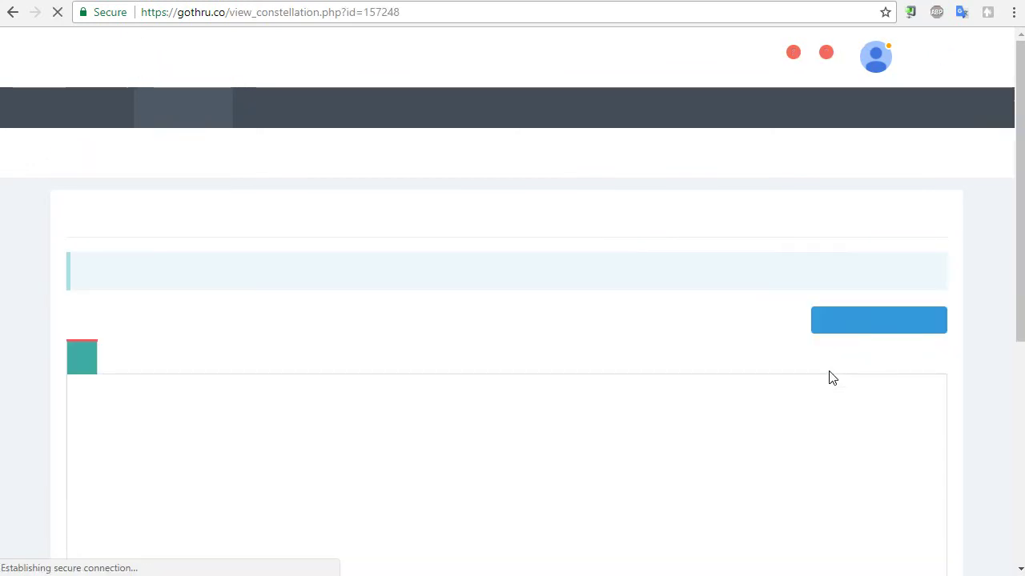
Reopen Auto Stitching and select the required GoThruStitching folder name in its instructions
click(846, 324)
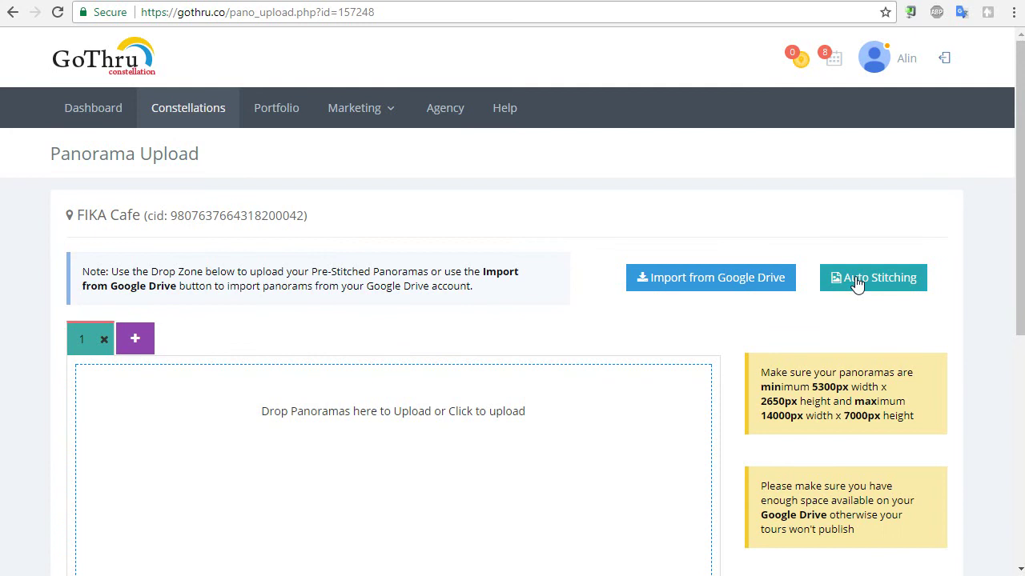
click(845, 278)
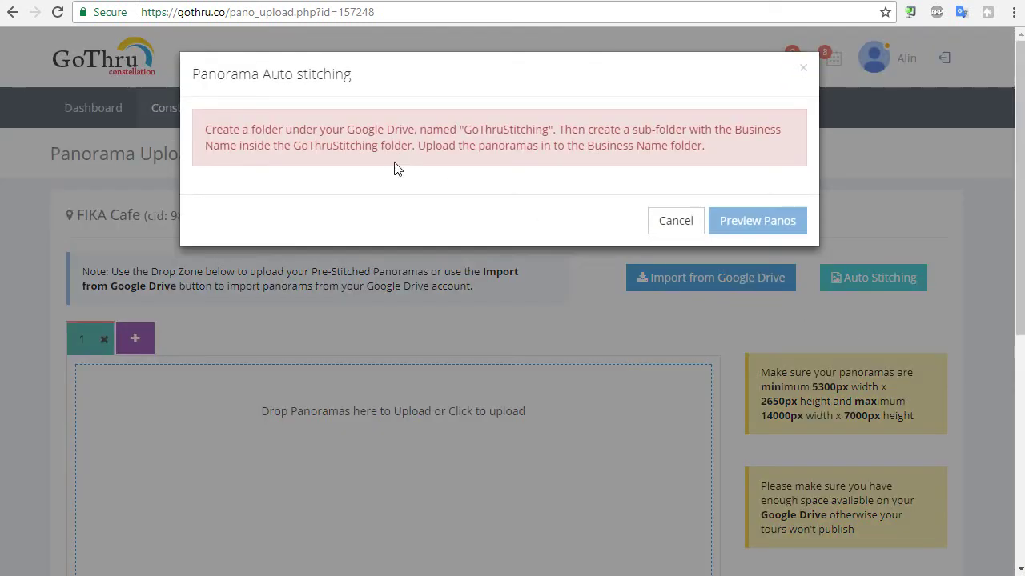
drag(205, 129, 387, 129)
click(442, 133)
Rename the Google Drive folder GoThru_Stitching to GoThruStitching
drag(465, 129, 544, 130)
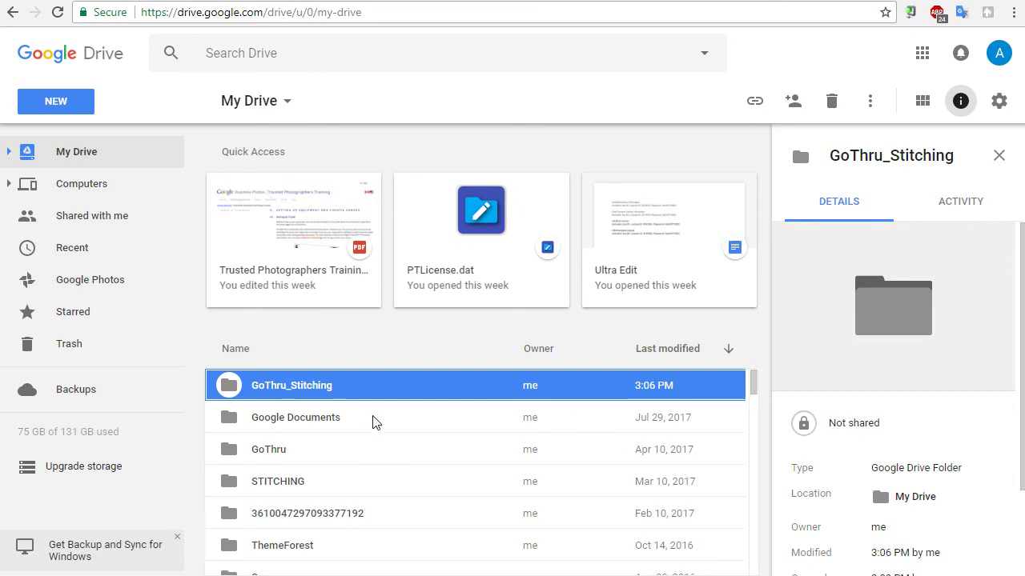
right_click(337, 386)
click(435, 280)
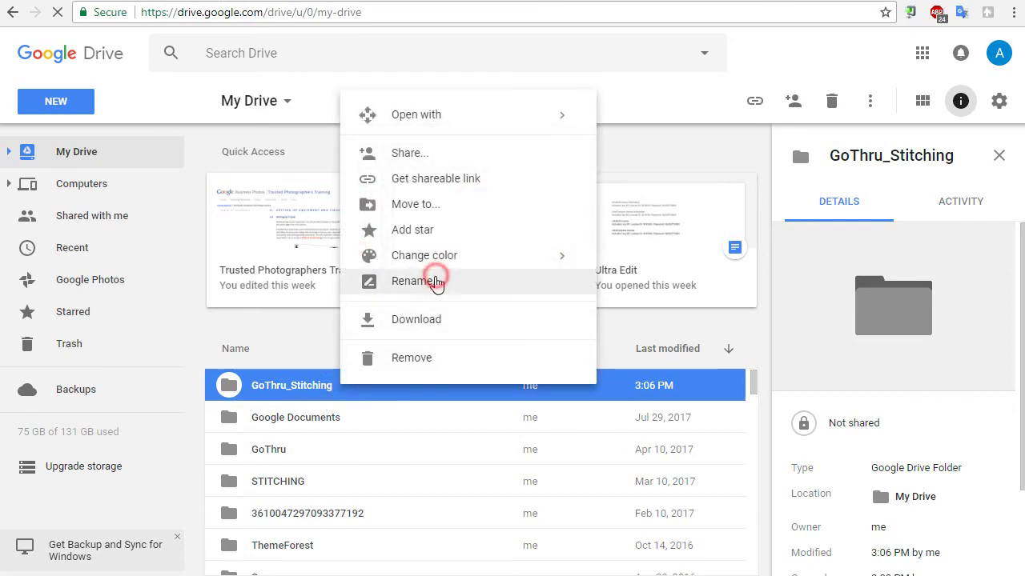
click(421, 313)
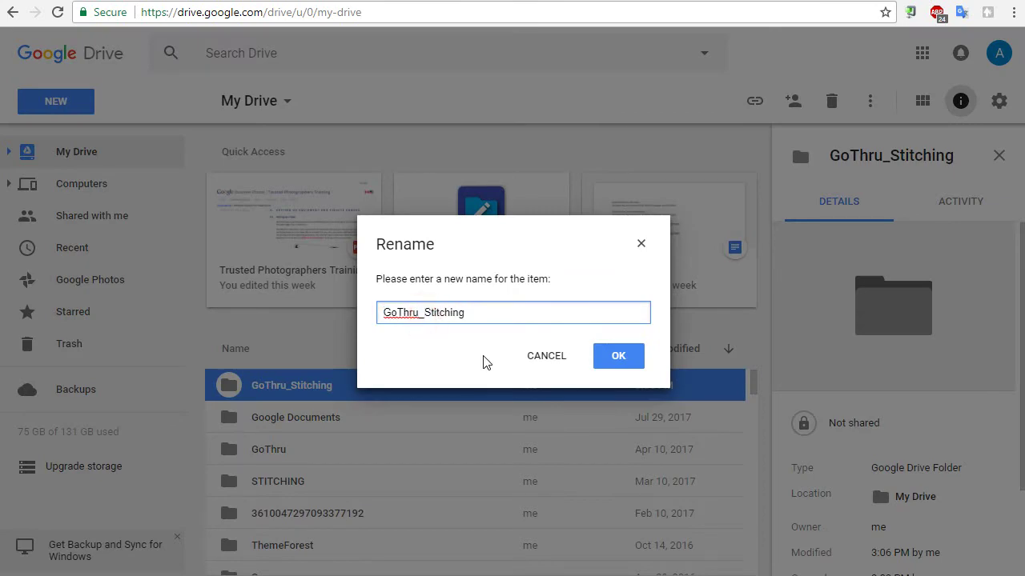
key(BackSpace)
key(Return)
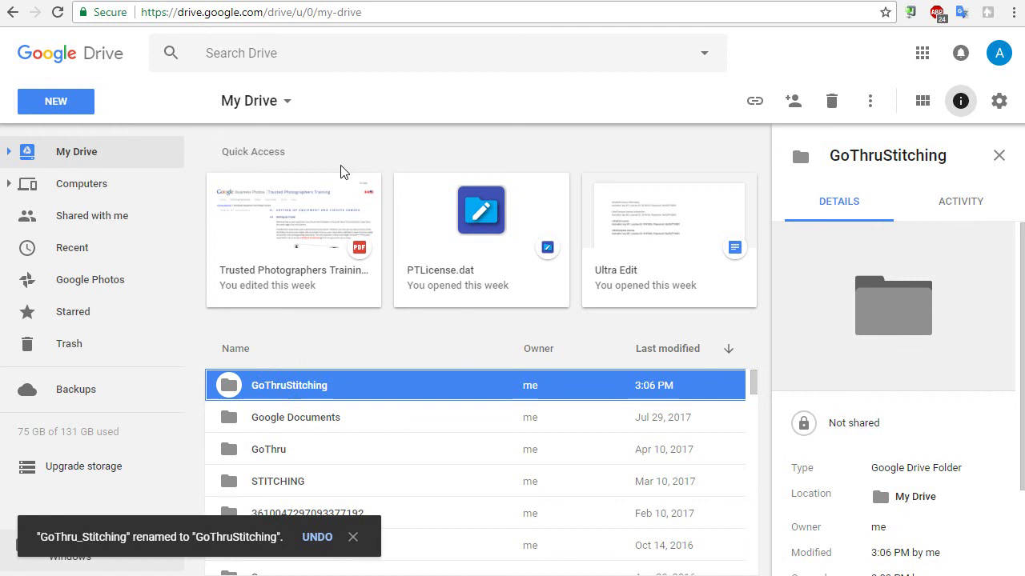
Open GoThruStitching and its Fika subfolder to check the photos, then go back up
double_click(339, 381)
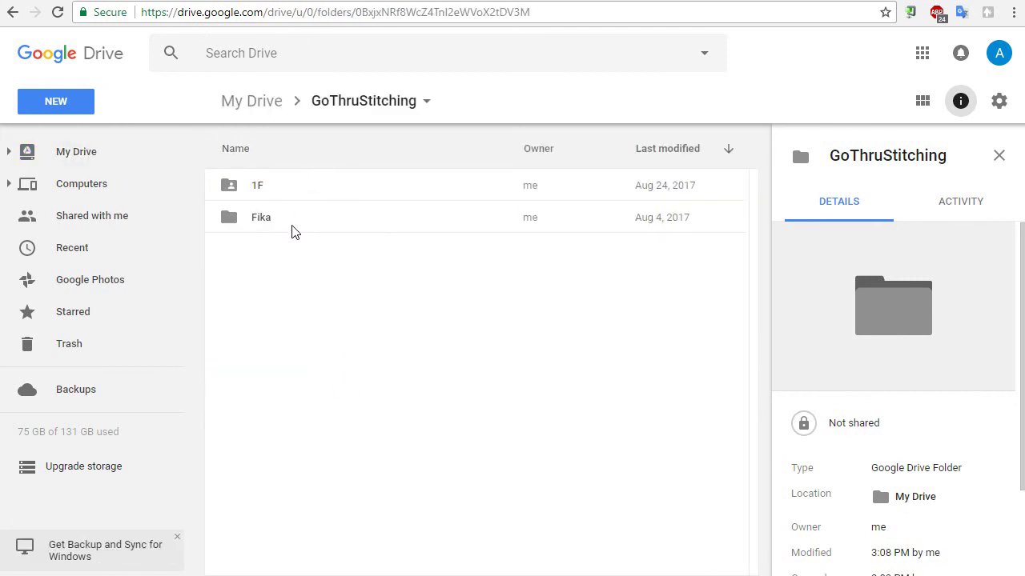
double_click(271, 228)
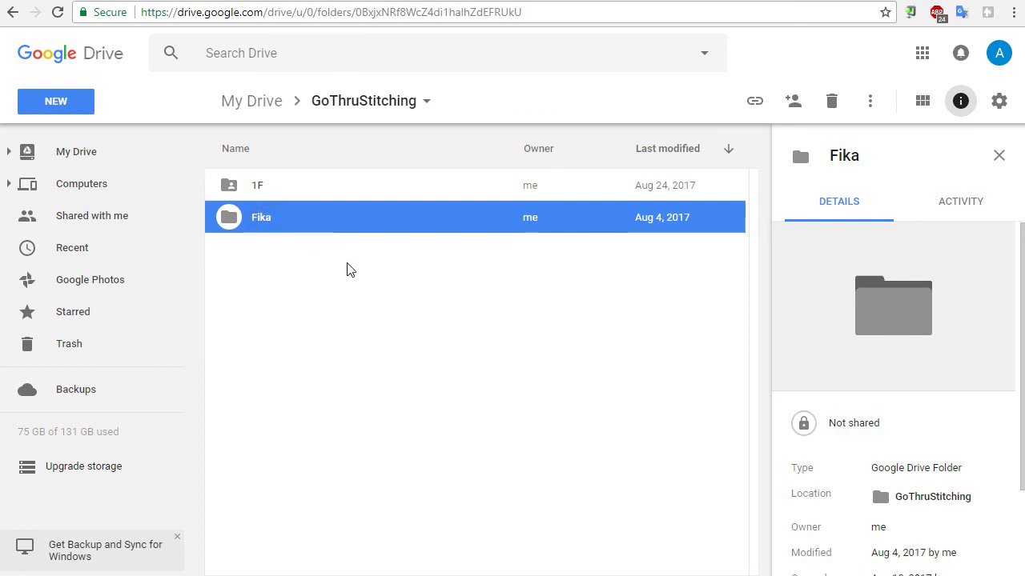
click(343, 107)
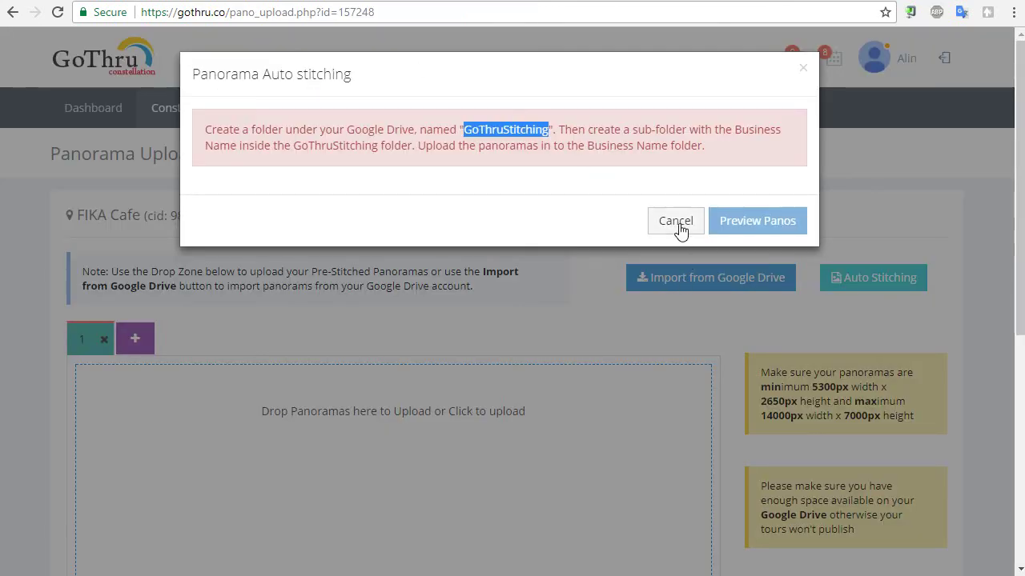
Cancel and reopen the Auto Stitching dialog to list the 1F and Fika Drive folders
click(679, 224)
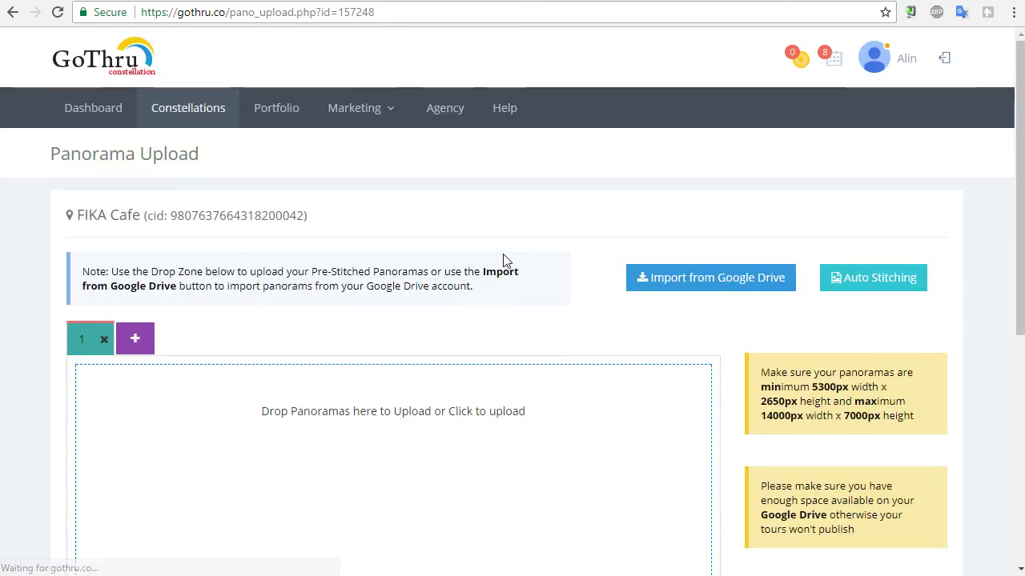
click(873, 284)
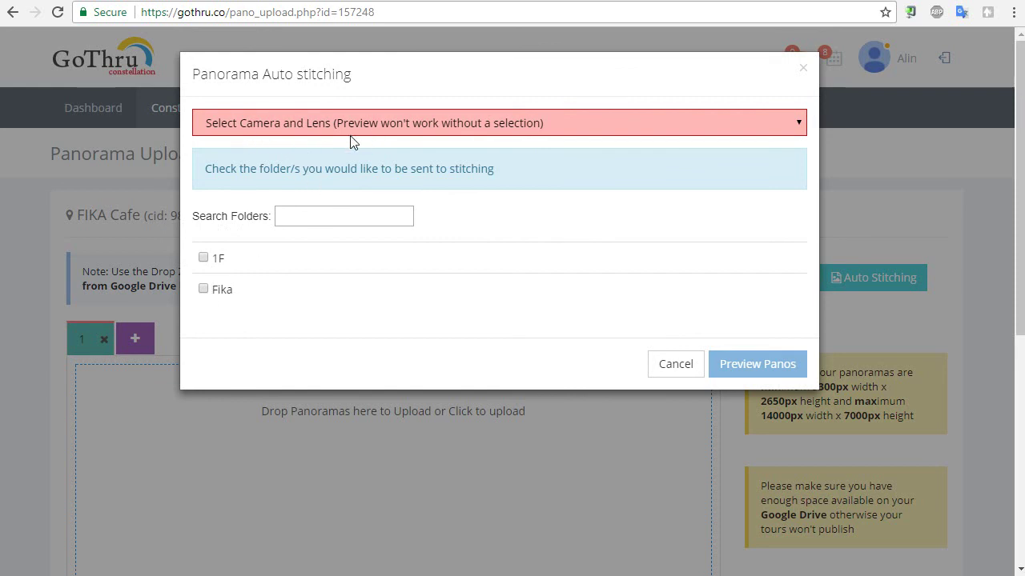
Choose Nikon D7100 (Sigma 8mm), check both 1F and Fika folders, and preview the 46 panoramas
click(316, 132)
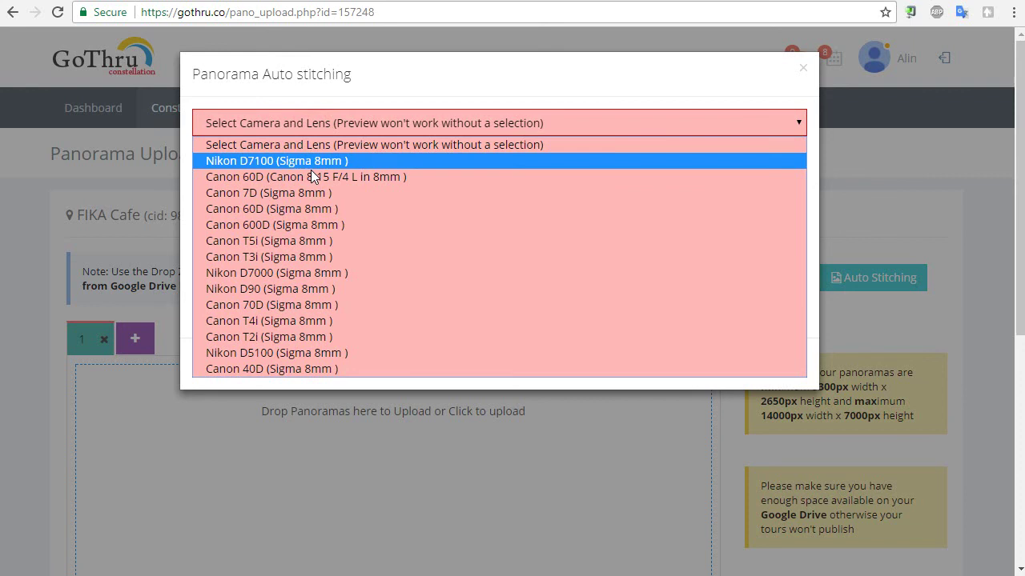
click(270, 161)
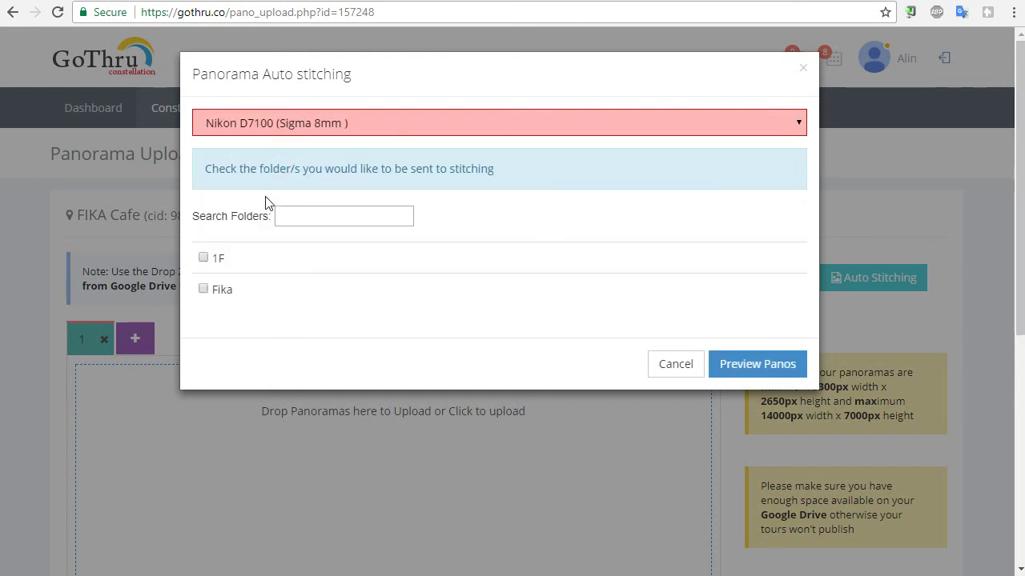
click(204, 259)
click(204, 290)
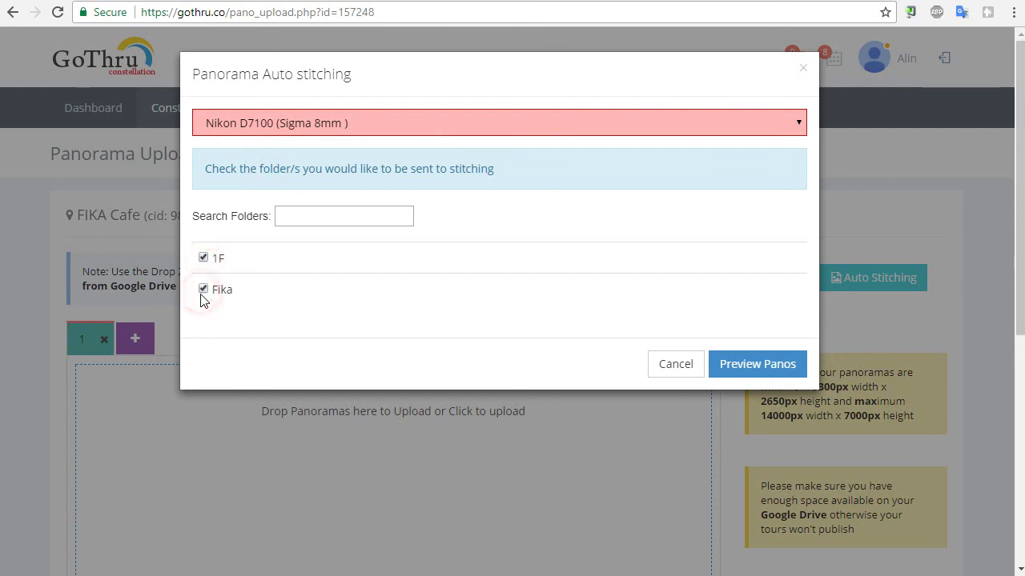
click(203, 257)
click(204, 289)
click(203, 258)
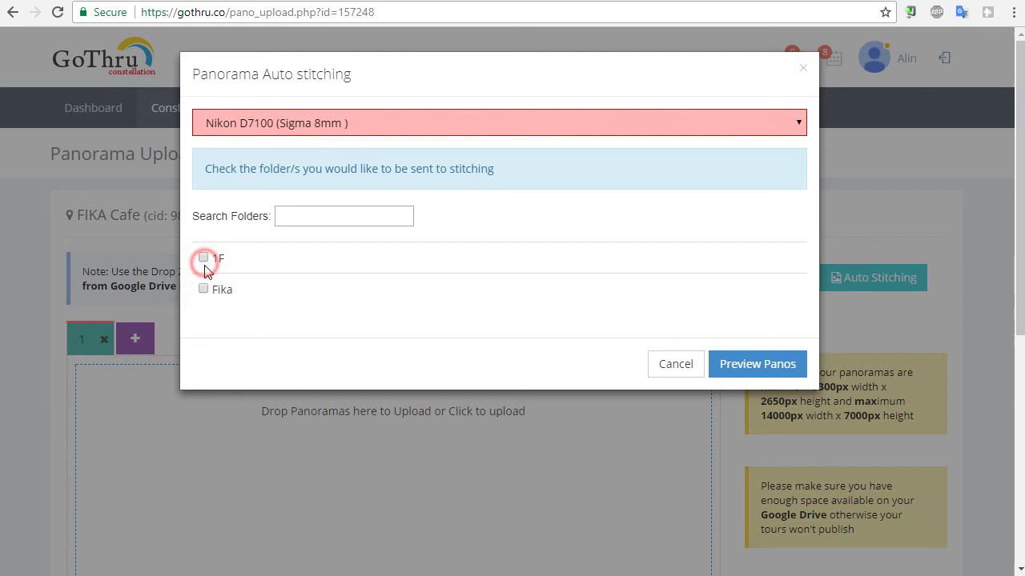
click(203, 289)
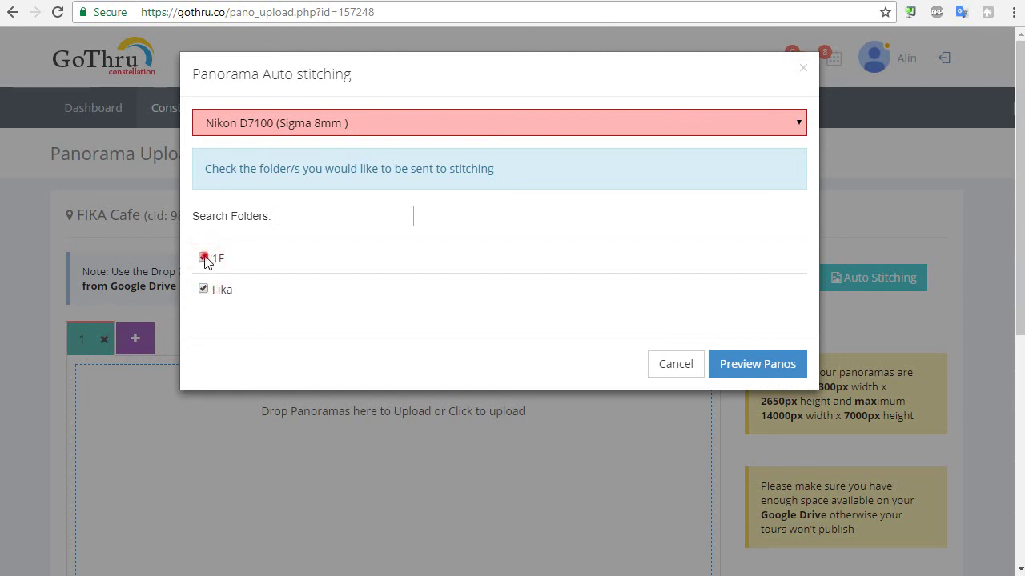
click(204, 259)
click(203, 257)
click(752, 367)
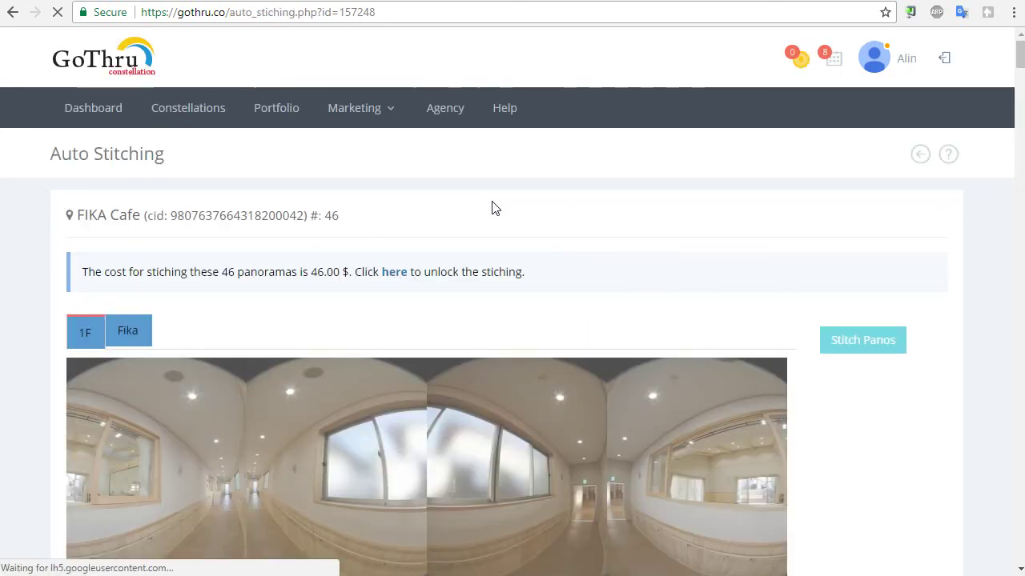
Scroll through the 1F fisheye preview thumbnails
scroll(491, 204, down, 2)
scroll(490, 207, up, 1)
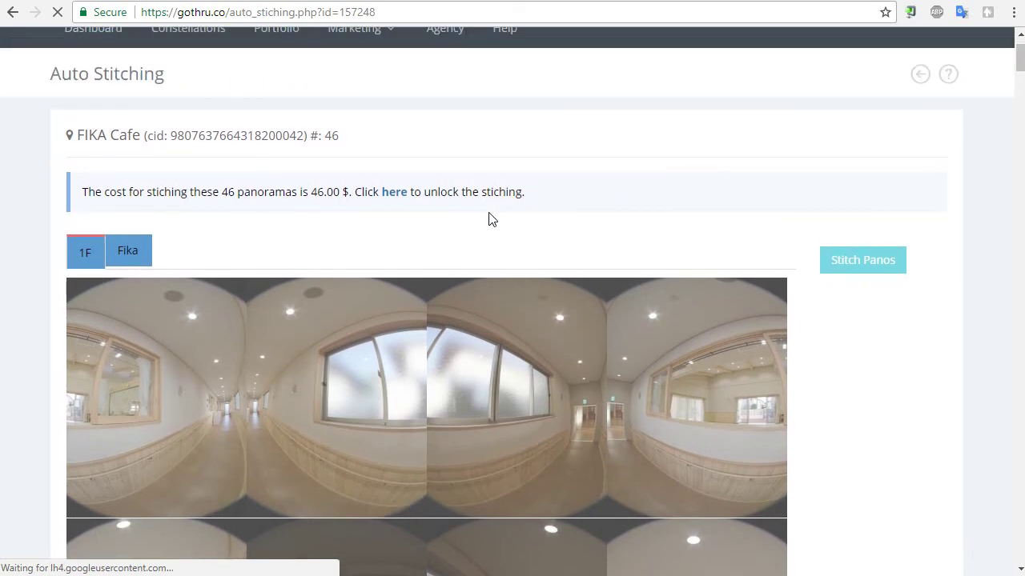
scroll(318, 192, down, 1)
scroll(318, 192, down, 1)
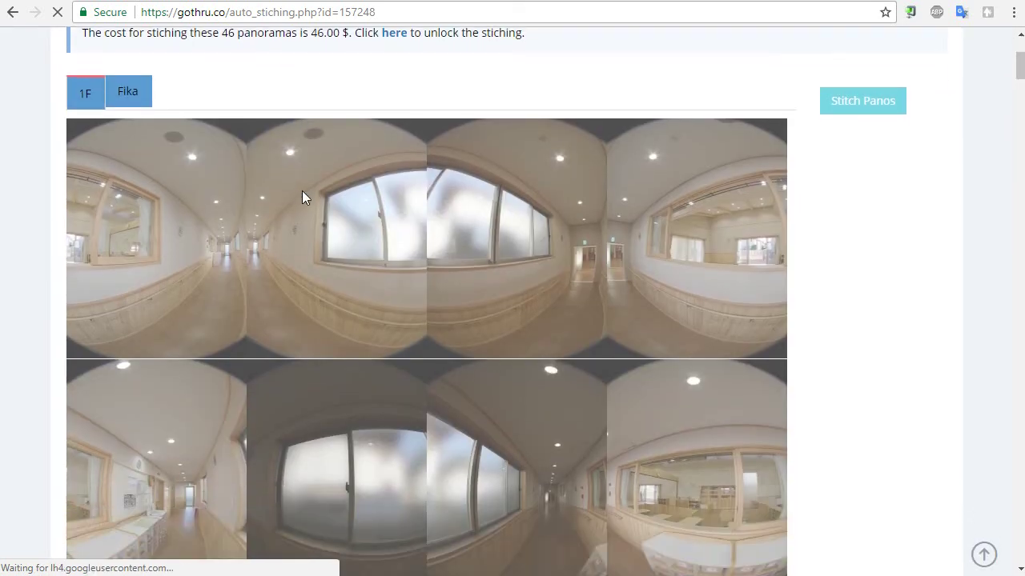
Switch to the Fika group and scroll through its café panorama thumbnails and back up
click(112, 89)
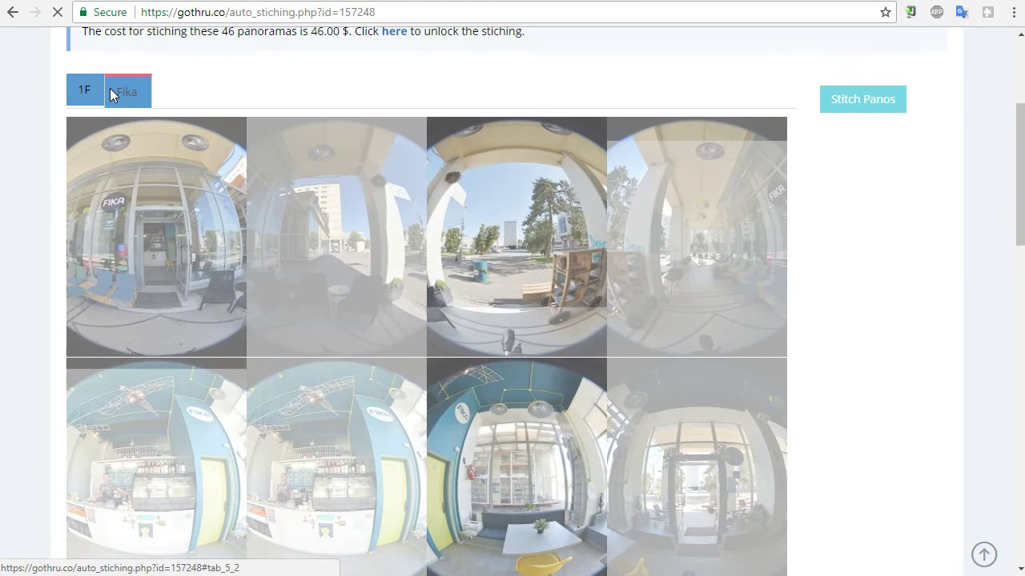
scroll(145, 236, down, 1)
scroll(200, 249, up, 2)
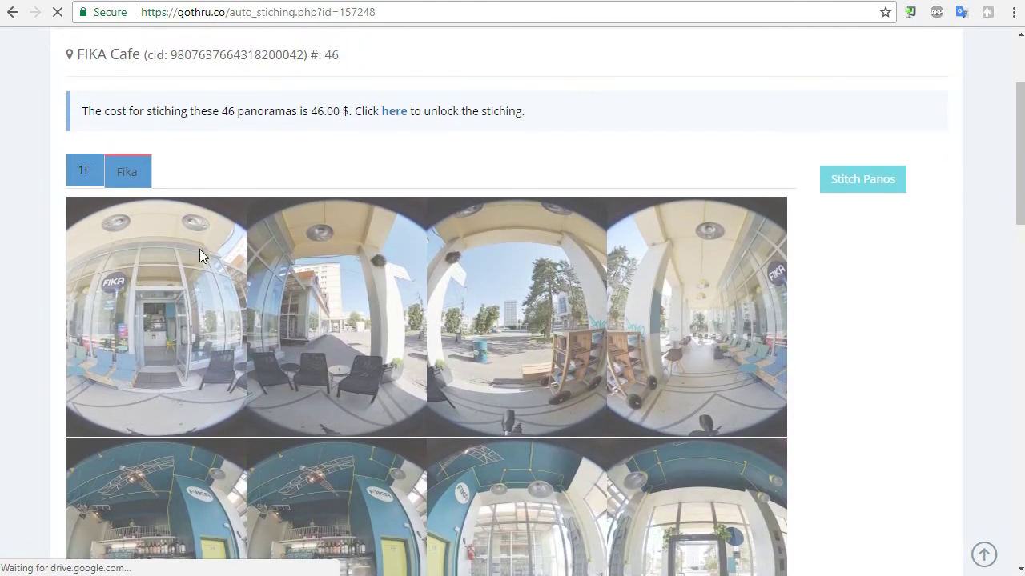
scroll(155, 244, down, 1)
scroll(192, 328, down, 1)
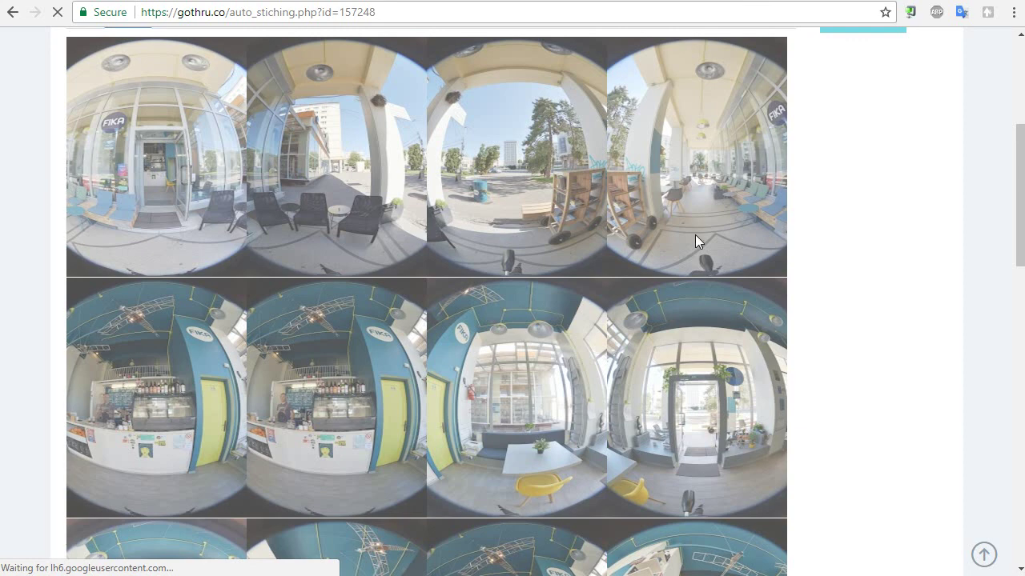
scroll(332, 287, down, 2)
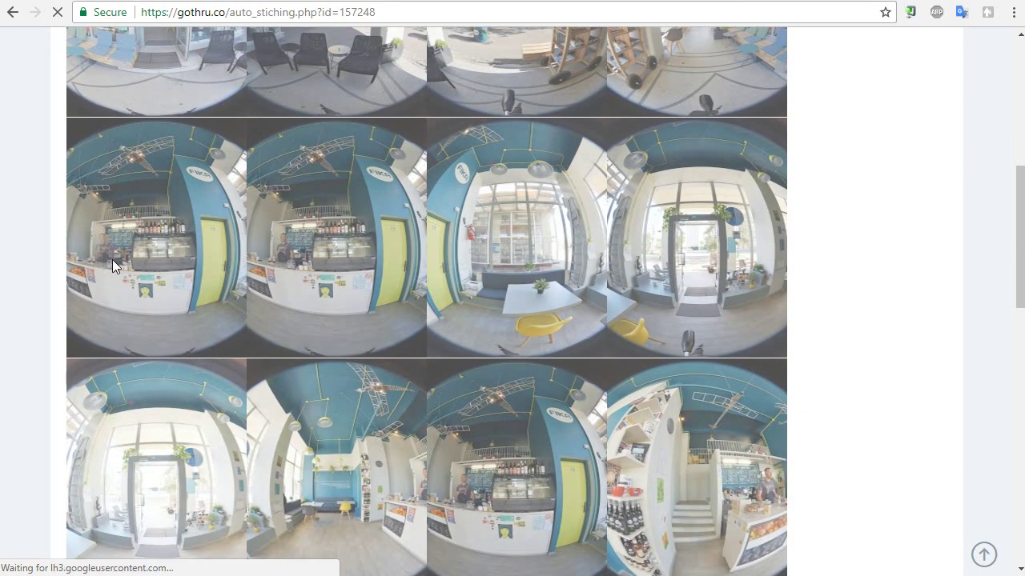
scroll(97, 255, down, 1)
scroll(98, 255, down, 3)
scroll(98, 254, up, 3)
scroll(98, 255, up, 1)
scroll(98, 254, down, 2)
scroll(100, 259, up, 2)
scroll(101, 258, up, 2)
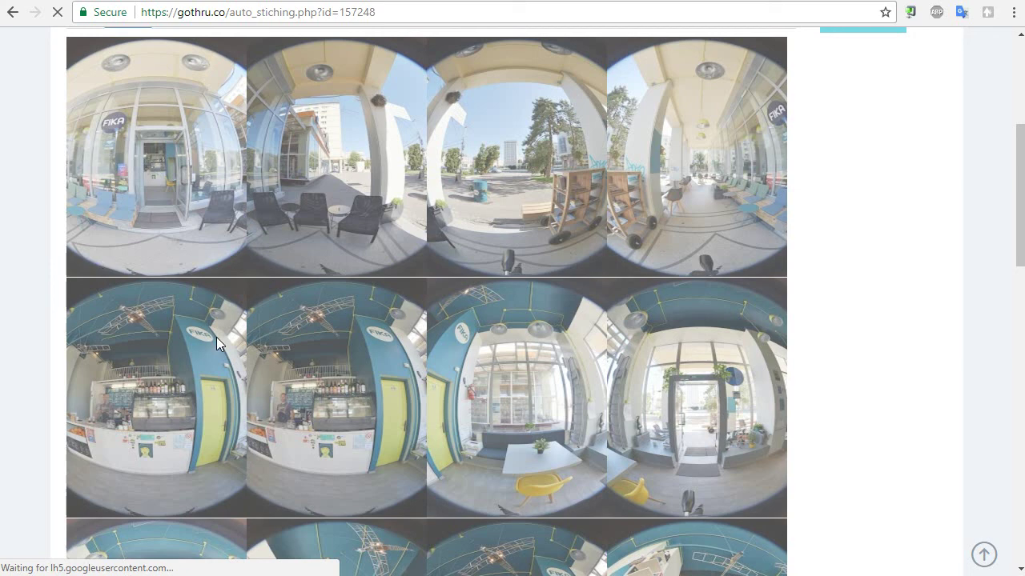
scroll(228, 357, down, 1)
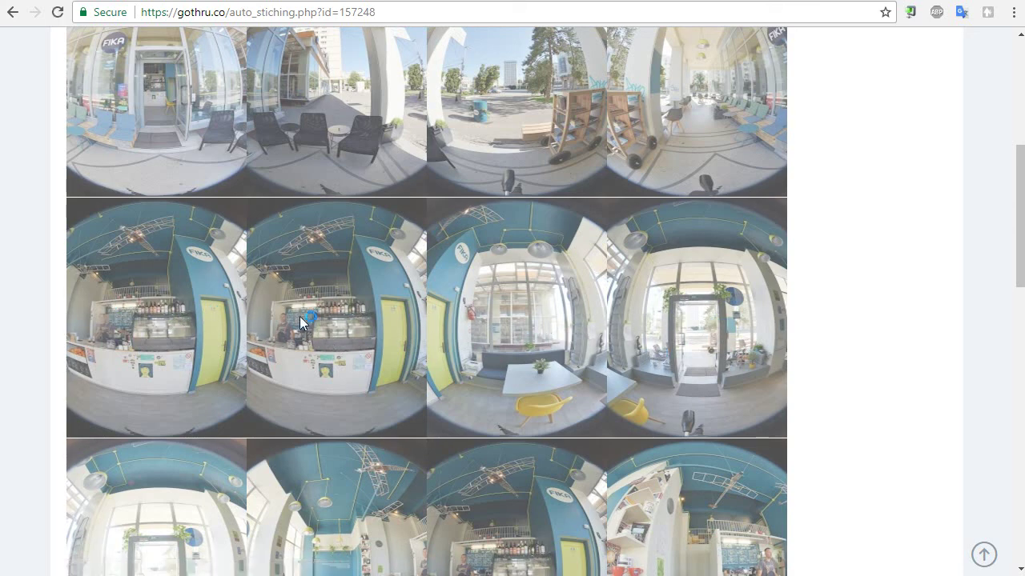
scroll(249, 307, down, 3)
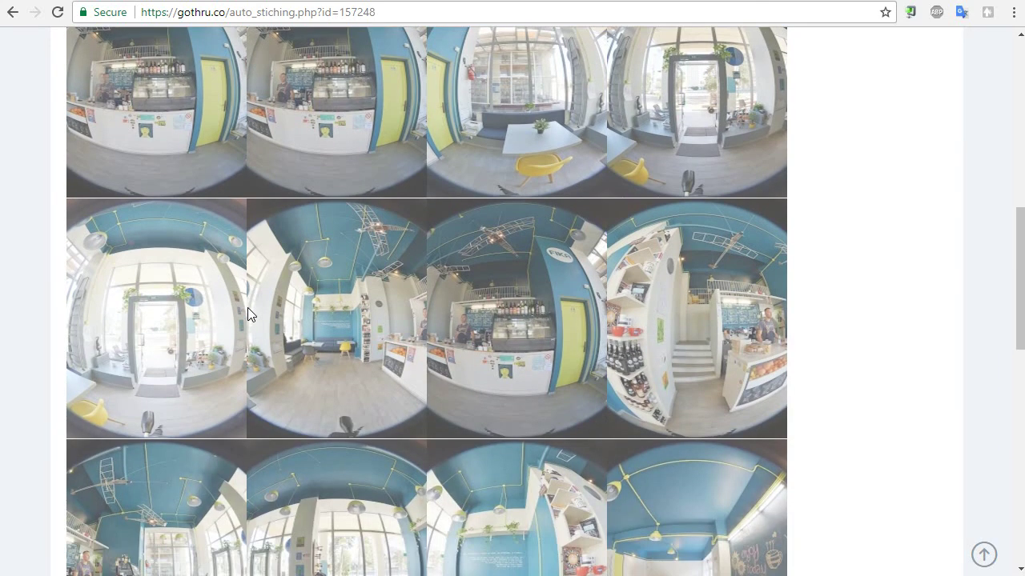
scroll(259, 366, down, 2)
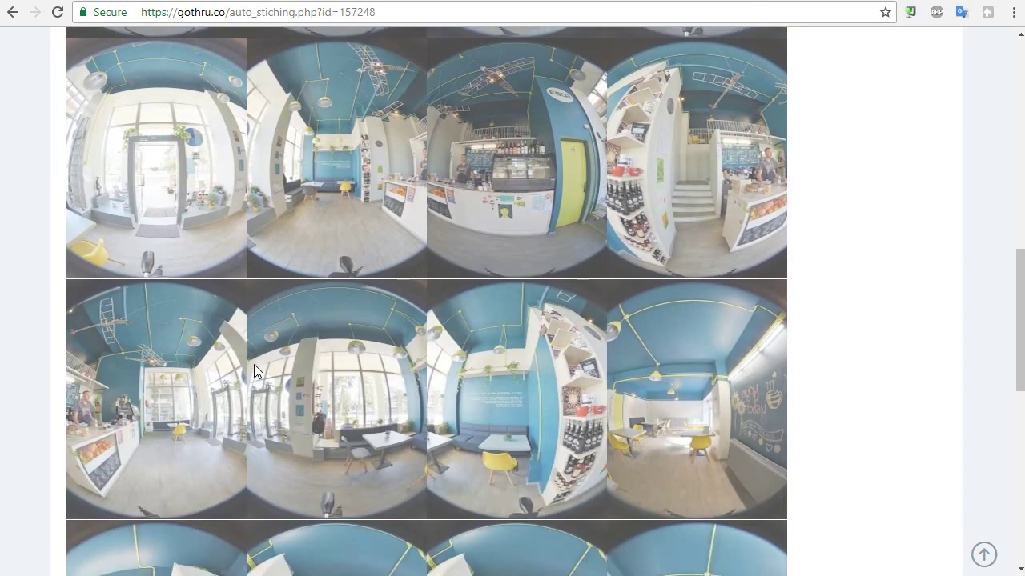
scroll(254, 364, down, 3)
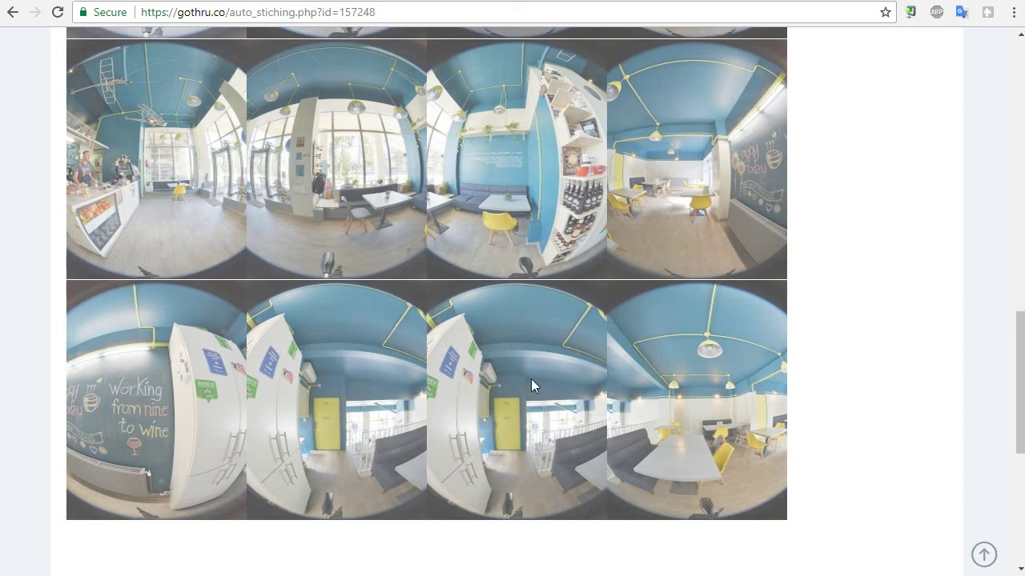
scroll(360, 384, up, 3)
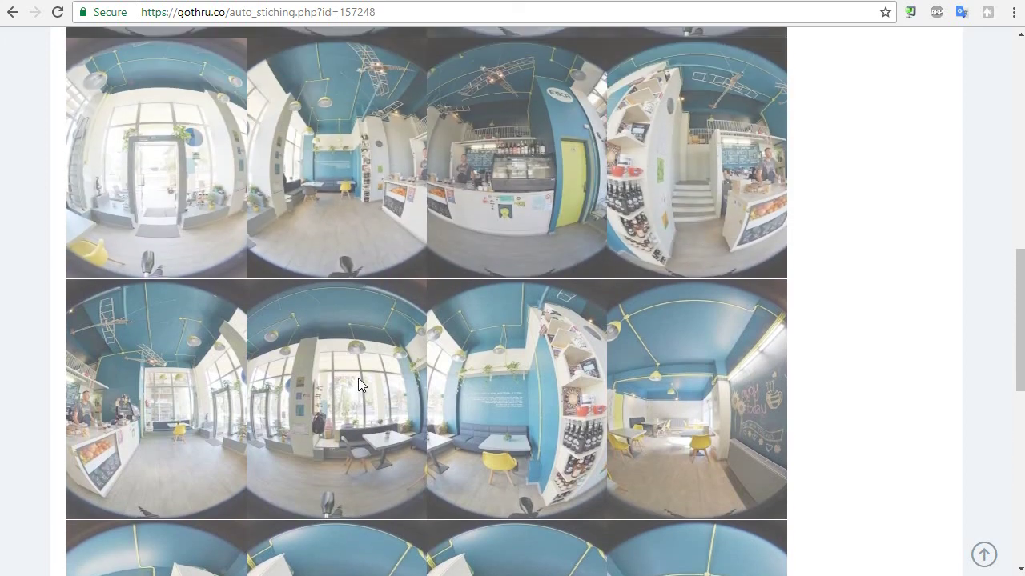
scroll(359, 385, up, 4)
scroll(357, 378, up, 2)
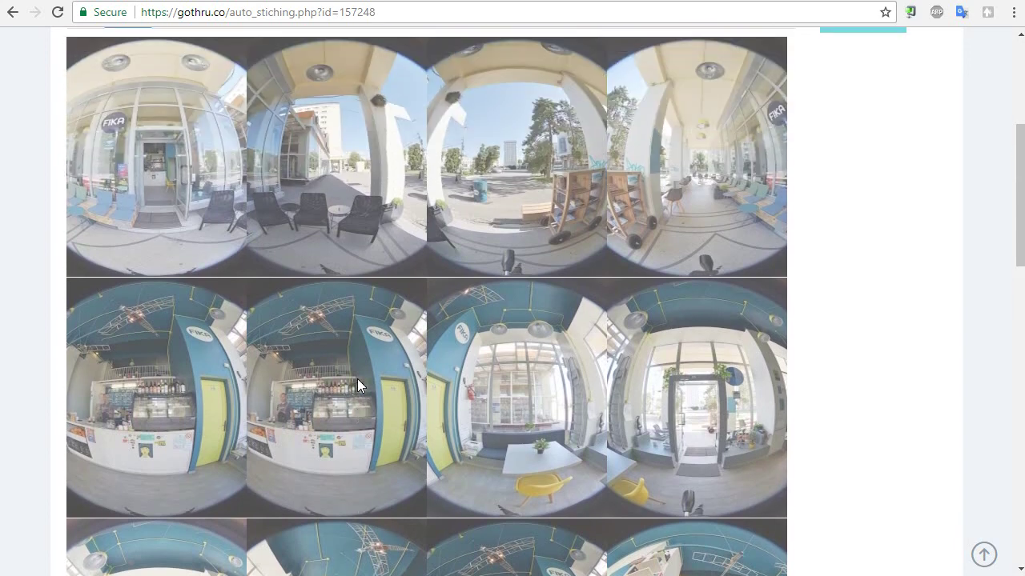
scroll(359, 380, up, 2)
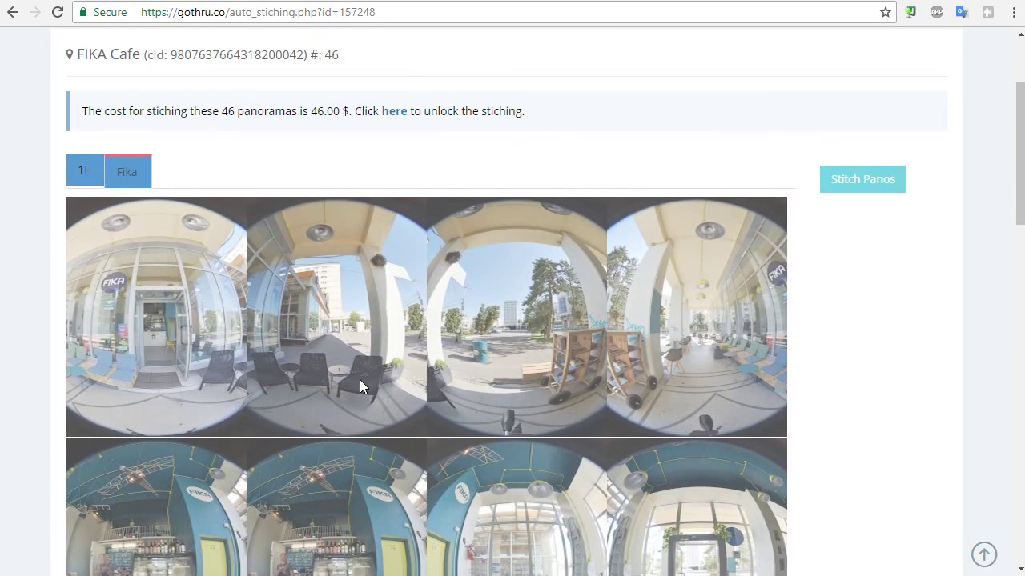
scroll(359, 379, down, 1)
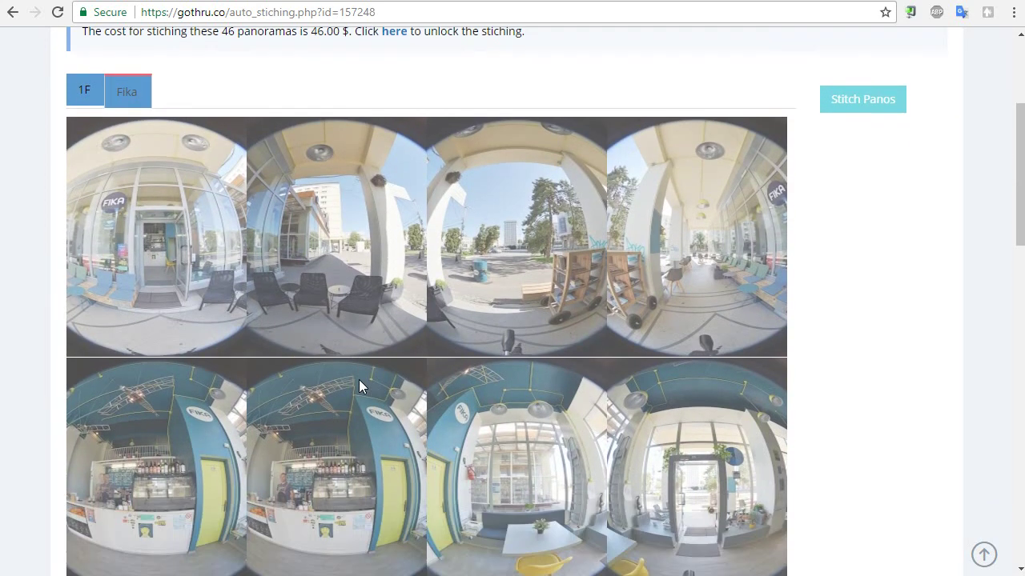
scroll(358, 380, up, 1)
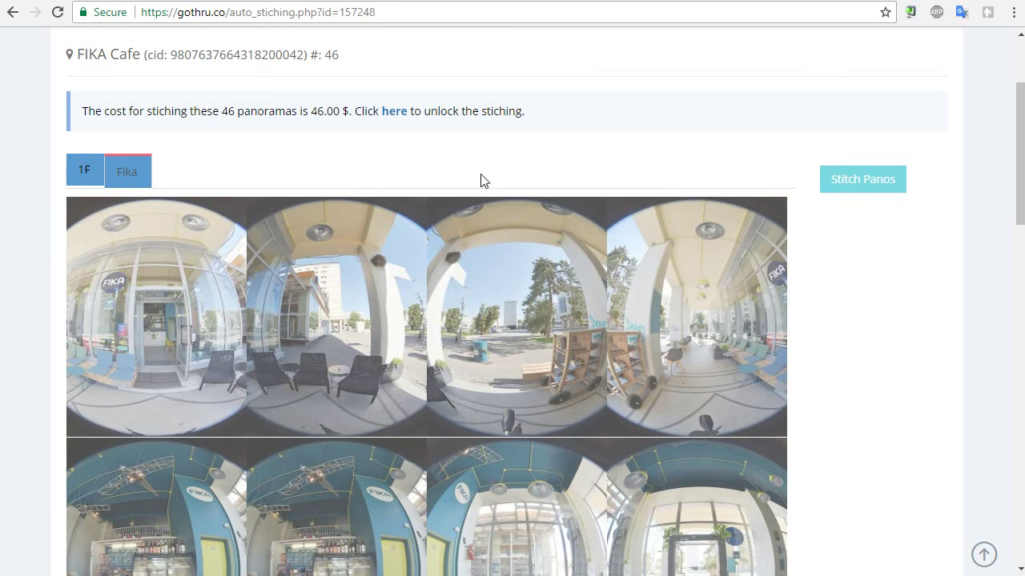
scroll(337, 285, down, 2)
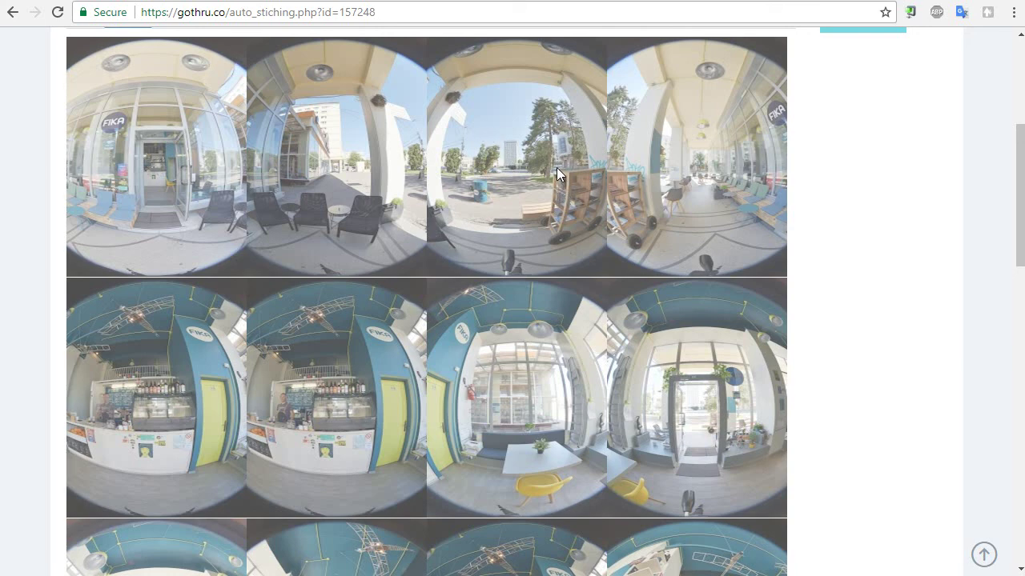
scroll(400, 241, up, 2)
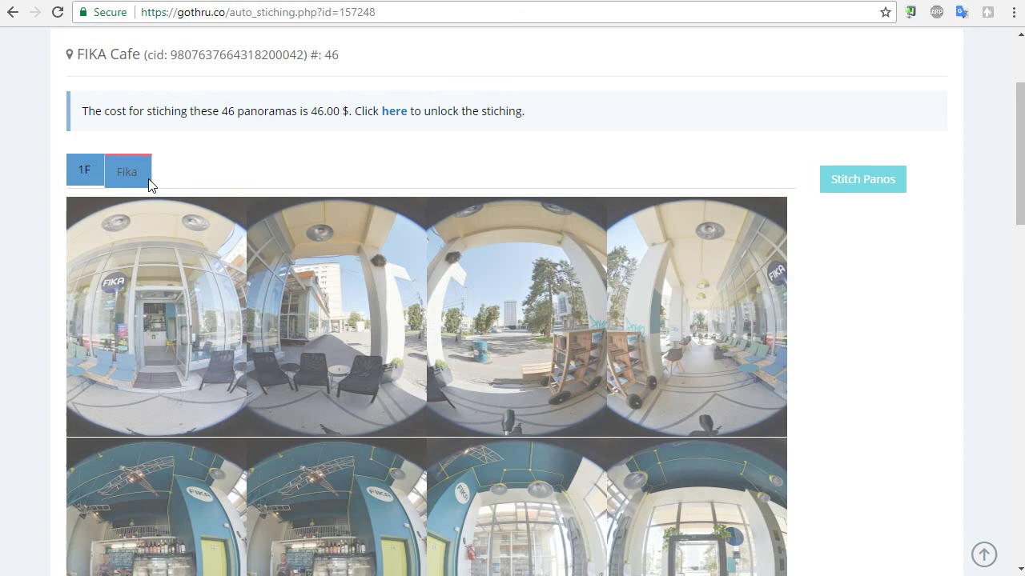
Switch back to the 1F corridor panoramas, scroll through all thumbnails, and return to the top
click(85, 172)
scroll(226, 251, down, 1)
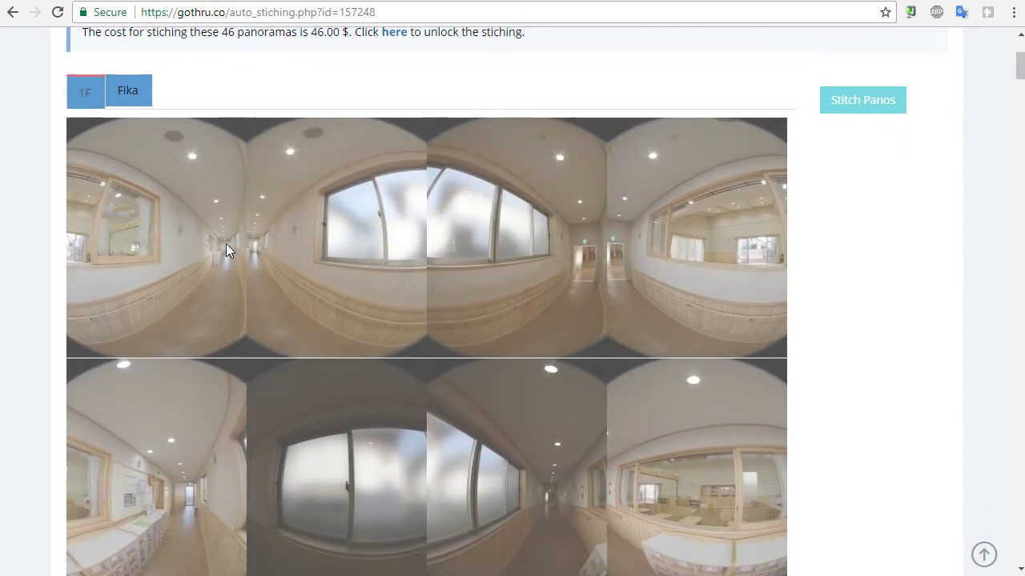
scroll(129, 228, down, 1)
scroll(182, 178, down, 2)
scroll(209, 174, down, 3)
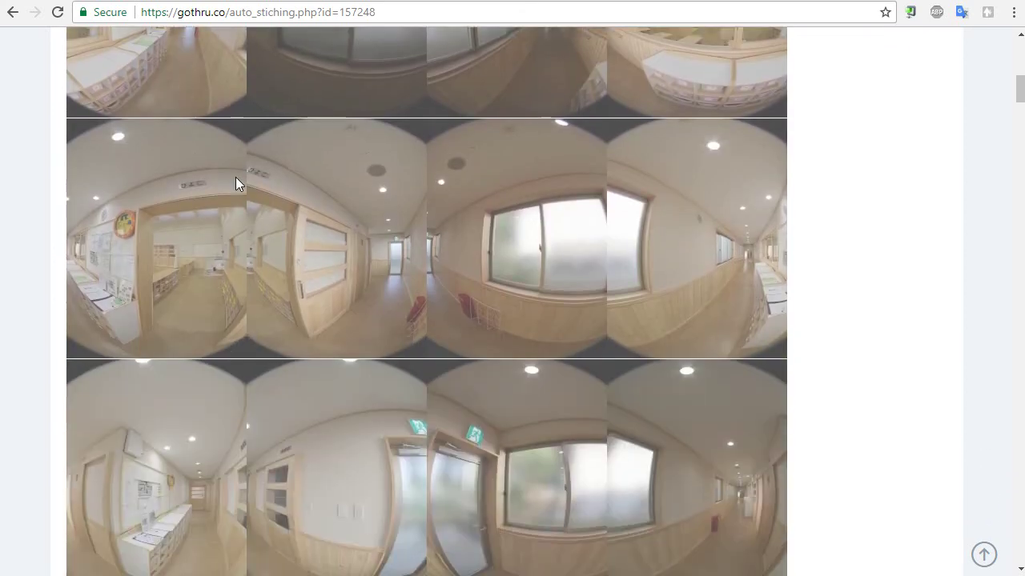
scroll(230, 179, down, 3)
scroll(200, 181, down, 1)
scroll(180, 179, down, 2)
scroll(180, 179, down, 2)
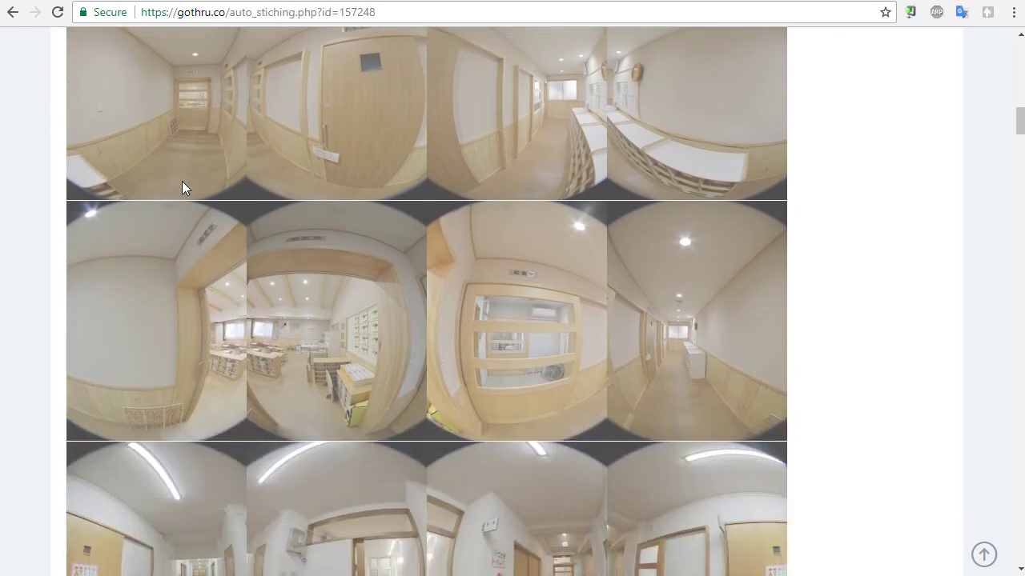
scroll(181, 181, down, 3)
scroll(200, 278, down, 3)
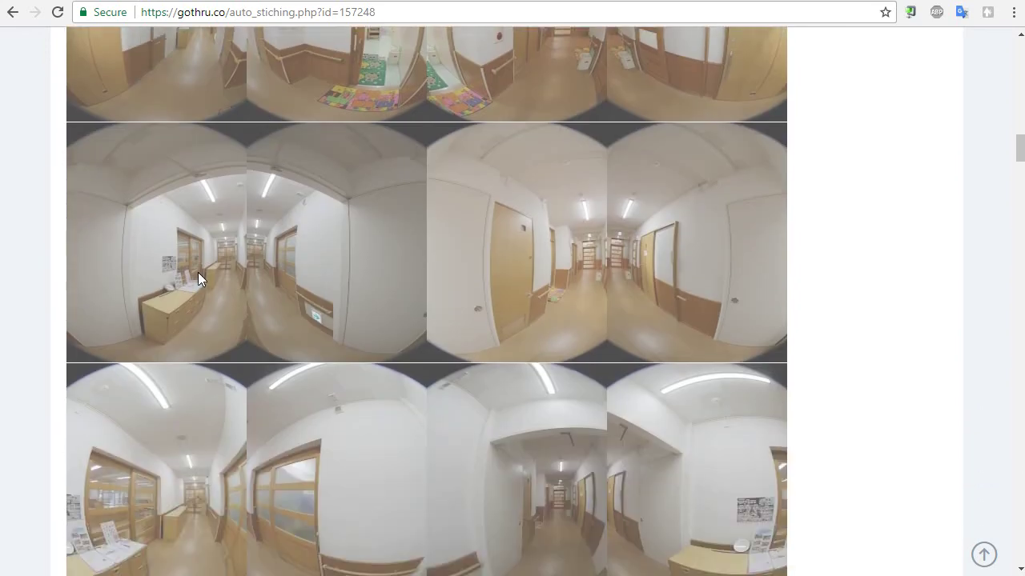
scroll(290, 250, down, 2)
scroll(423, 245, down, 2)
scroll(321, 362, down, 1)
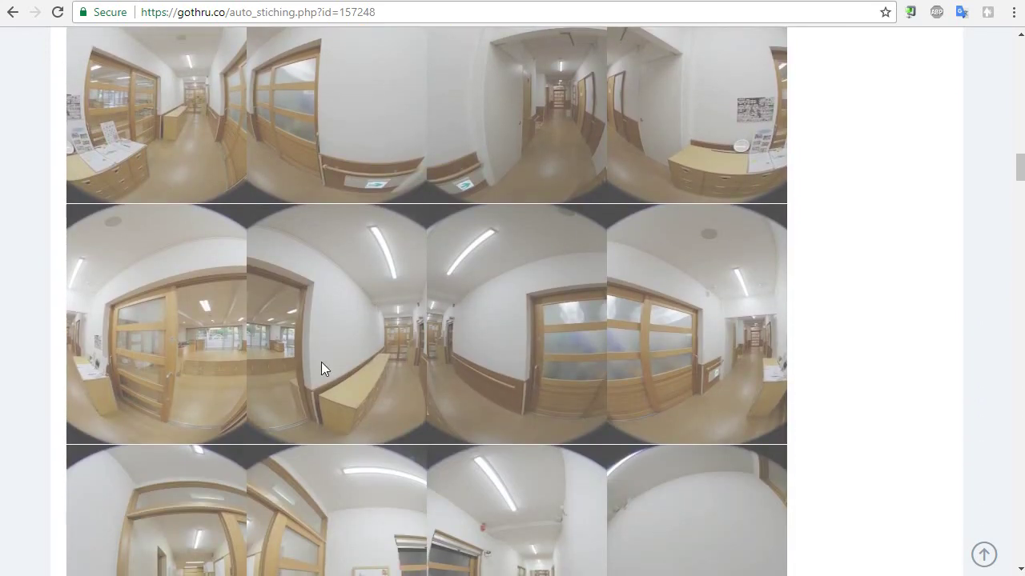
scroll(336, 290, down, 1)
scroll(336, 296, down, 2)
scroll(528, 300, down, 2)
scroll(291, 309, down, 2)
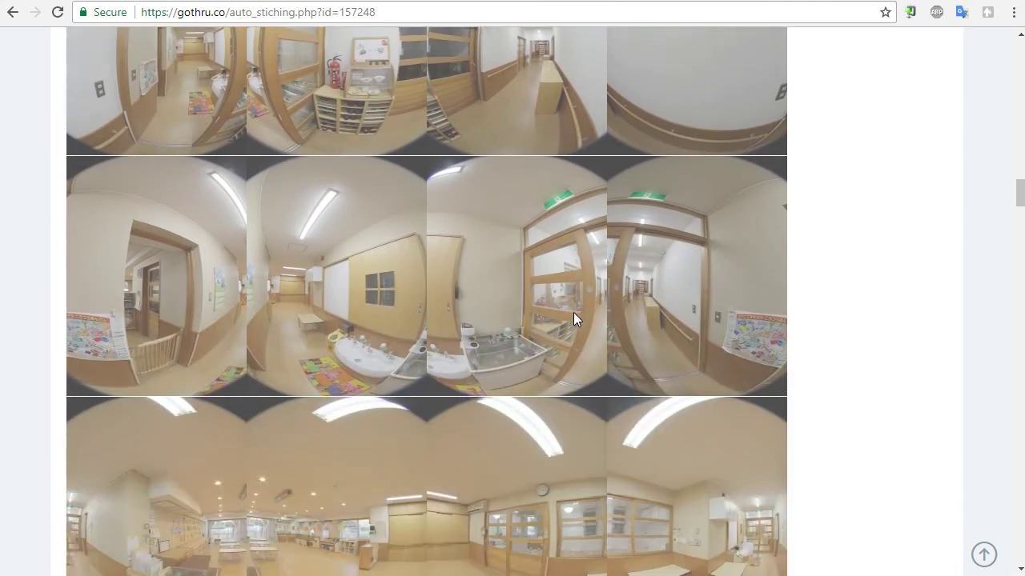
scroll(360, 314, down, 3)
scroll(368, 311, down, 3)
scroll(379, 309, down, 3)
scroll(334, 312, down, 3)
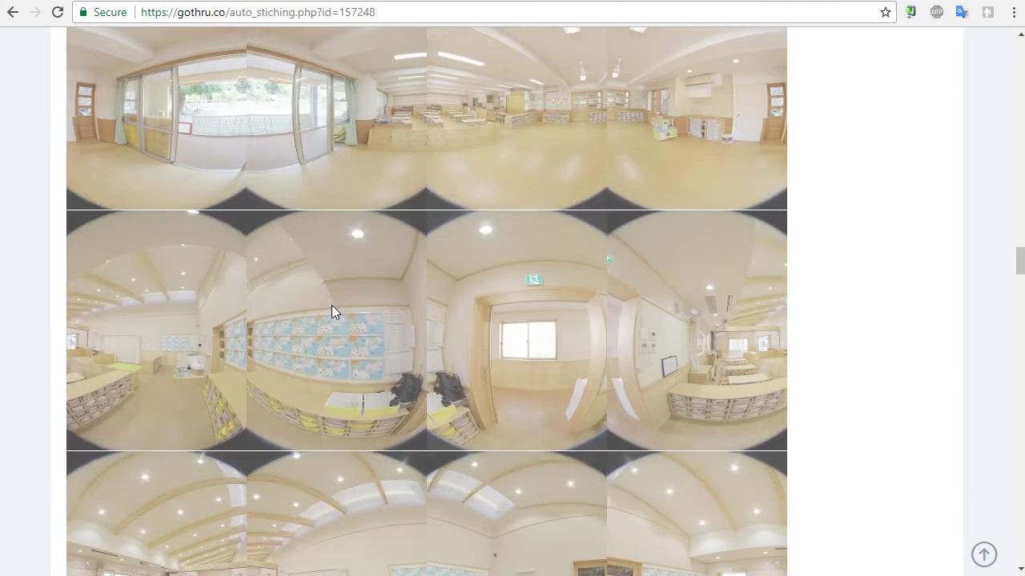
scroll(400, 300, down, 3)
scroll(560, 301, down, 3)
scroll(373, 308, down, 3)
scroll(296, 264, down, 3)
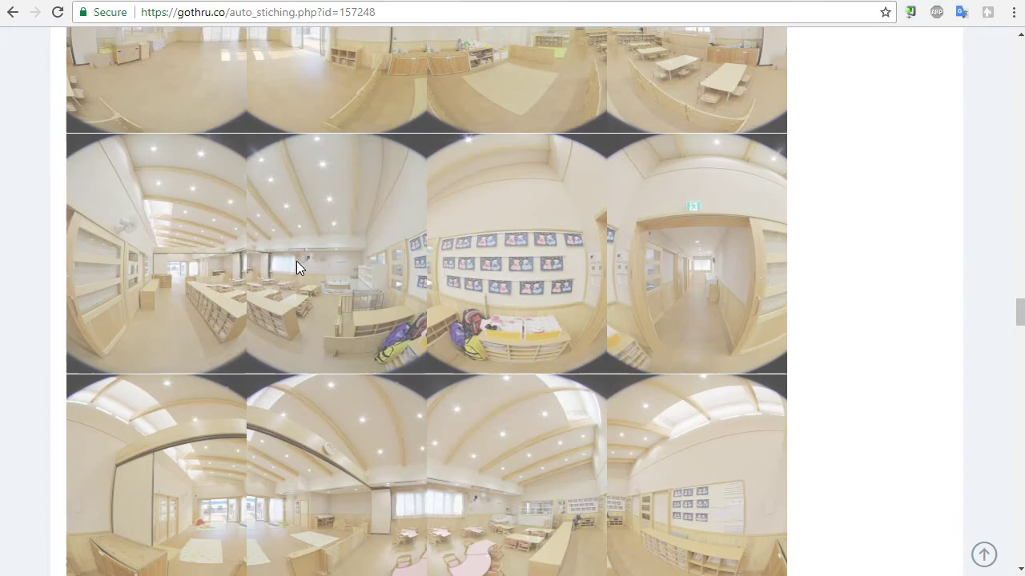
scroll(544, 304, down, 3)
scroll(545, 308, down, 3)
scroll(445, 319, down, 5)
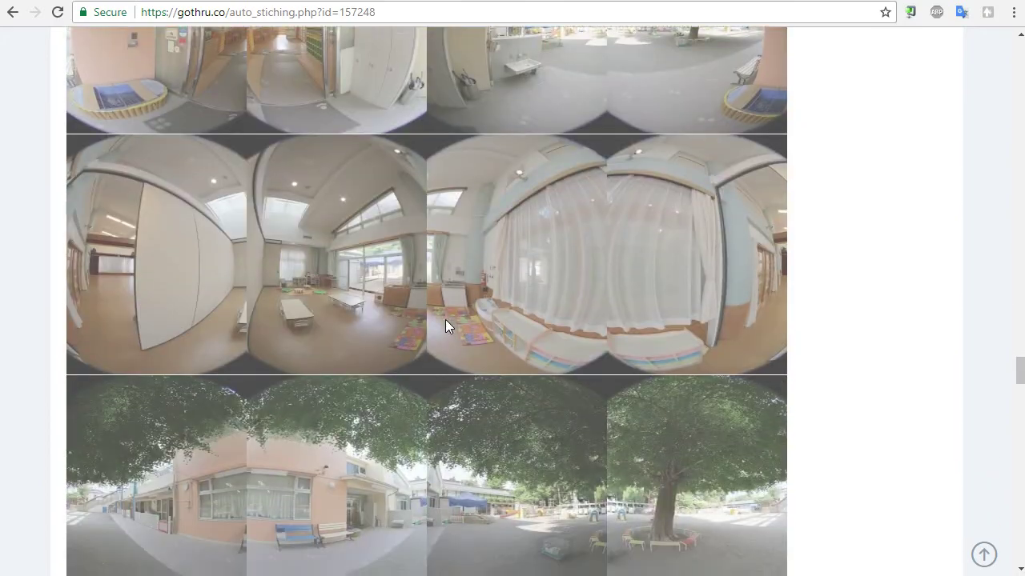
scroll(398, 322, down, 3)
scroll(570, 349, down, 4)
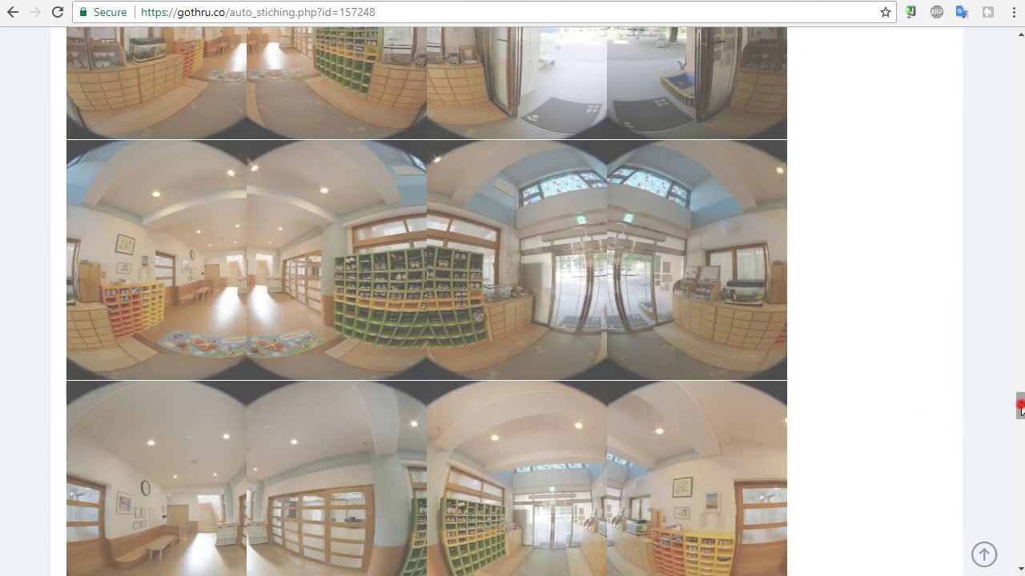
drag(1017, 404, 1013, 50)
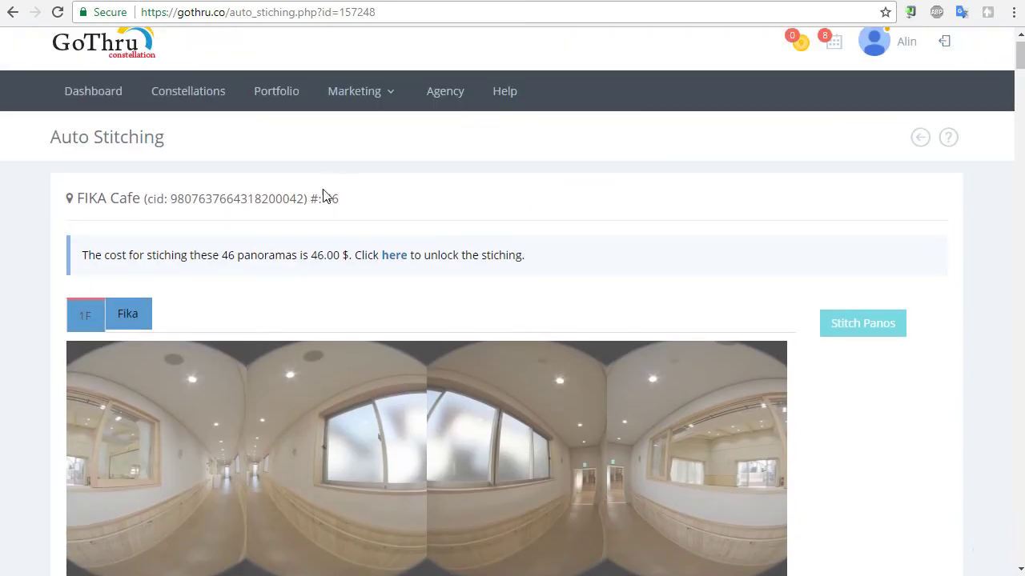
Show the Fika folder's café panoramas and scroll them briefly
click(152, 321)
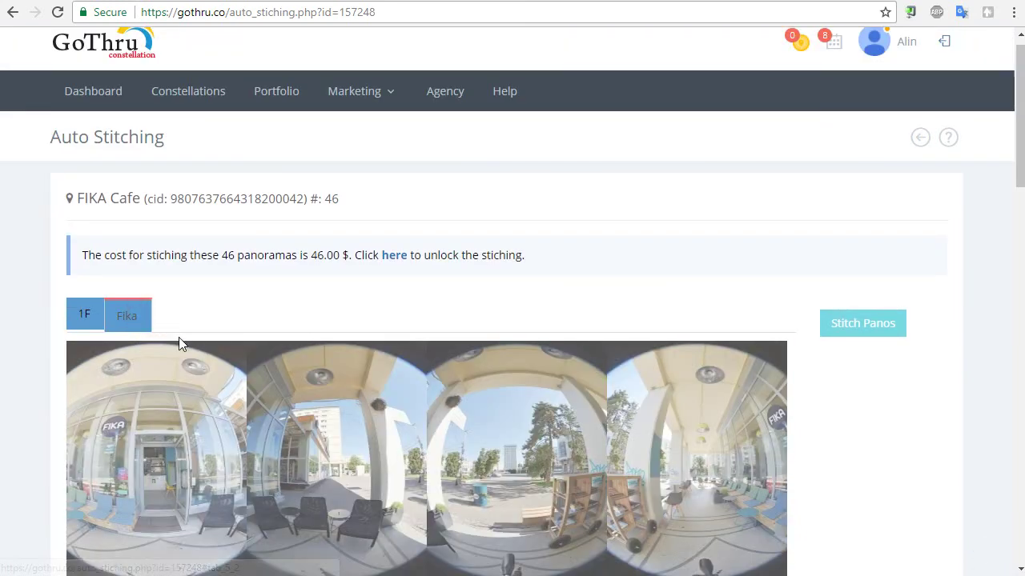
scroll(314, 372, down, 3)
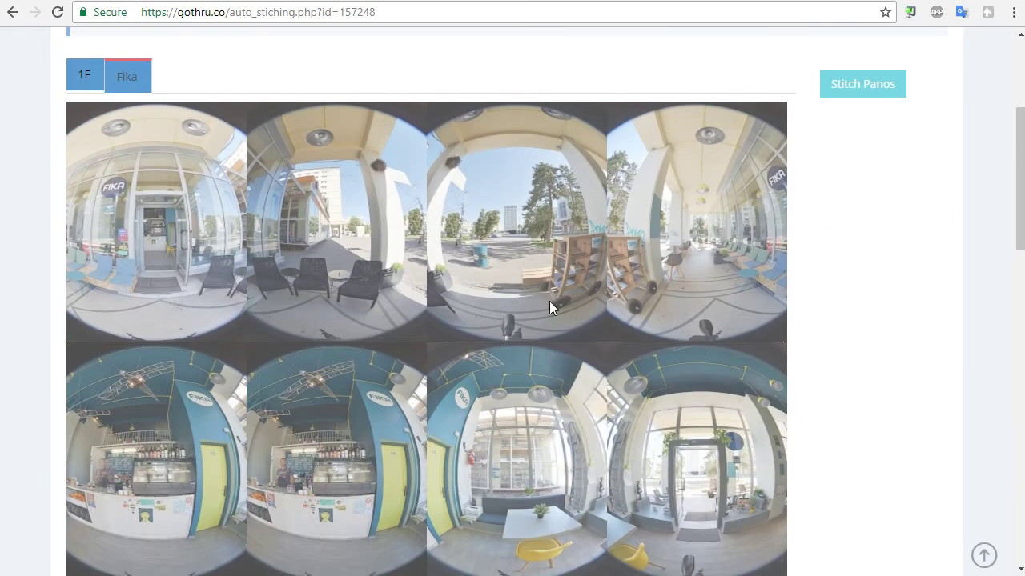
scroll(303, 382, up, 2)
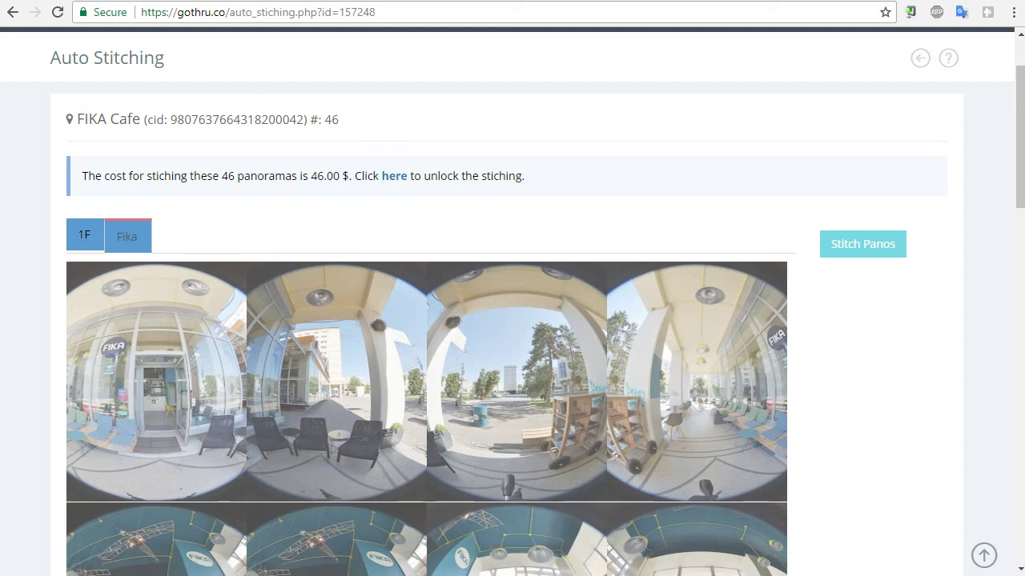
Open the Unlock Auto stitching billing page and review the $46 USD FIKA Cafe order
click(388, 180)
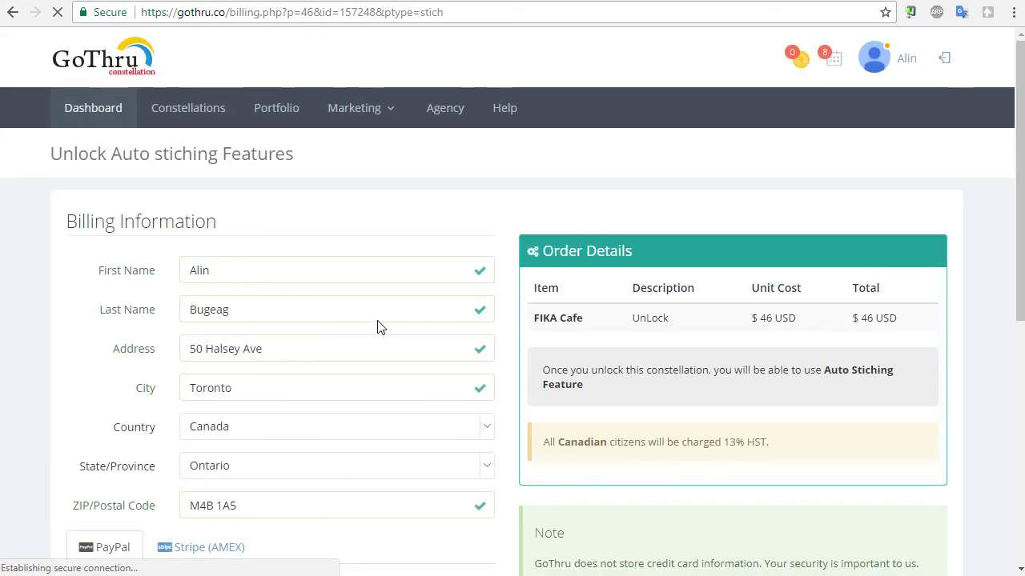
scroll(381, 328, down, 2)
scroll(375, 325, down, 2)
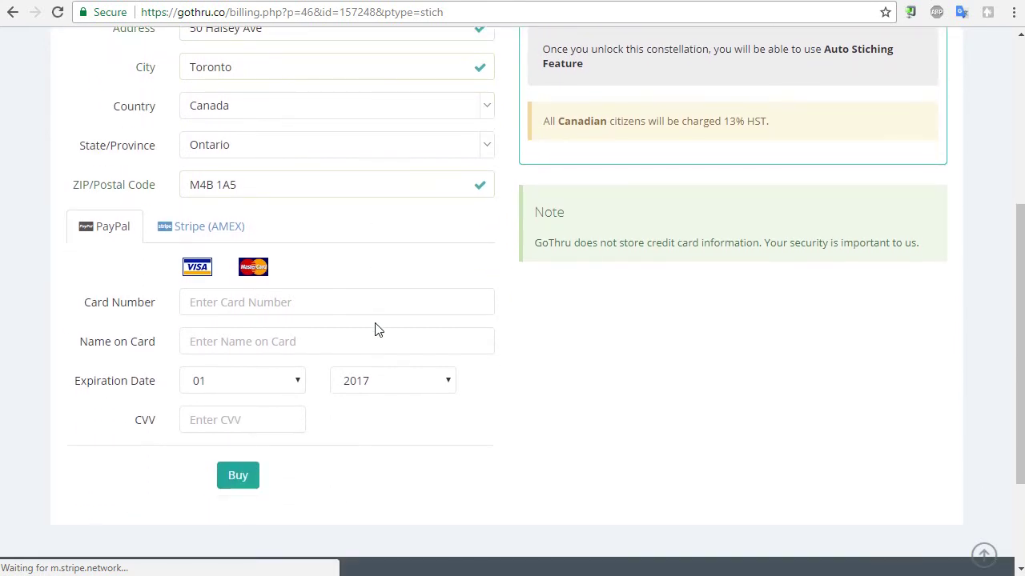
scroll(376, 328, up, 1)
scroll(372, 328, up, 3)
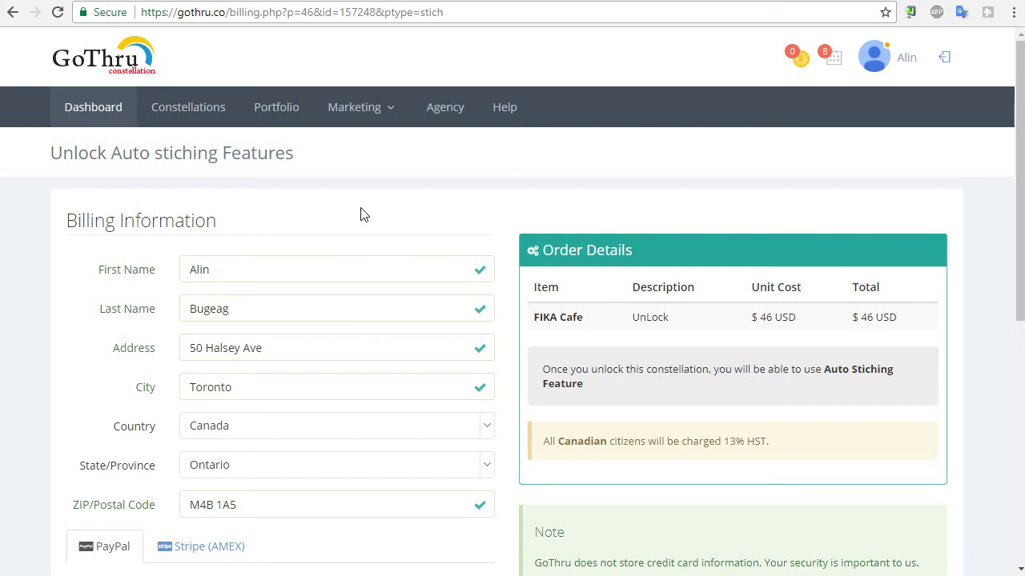
Go from the tour list to FIKA Cafe's panorama upload and bring up Auto Stitching
click(184, 116)
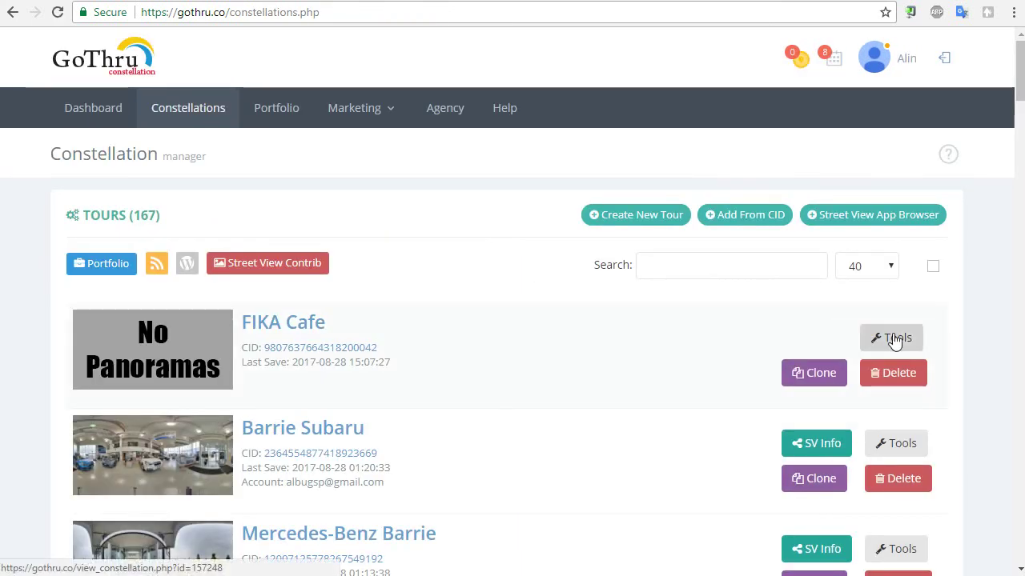
click(890, 340)
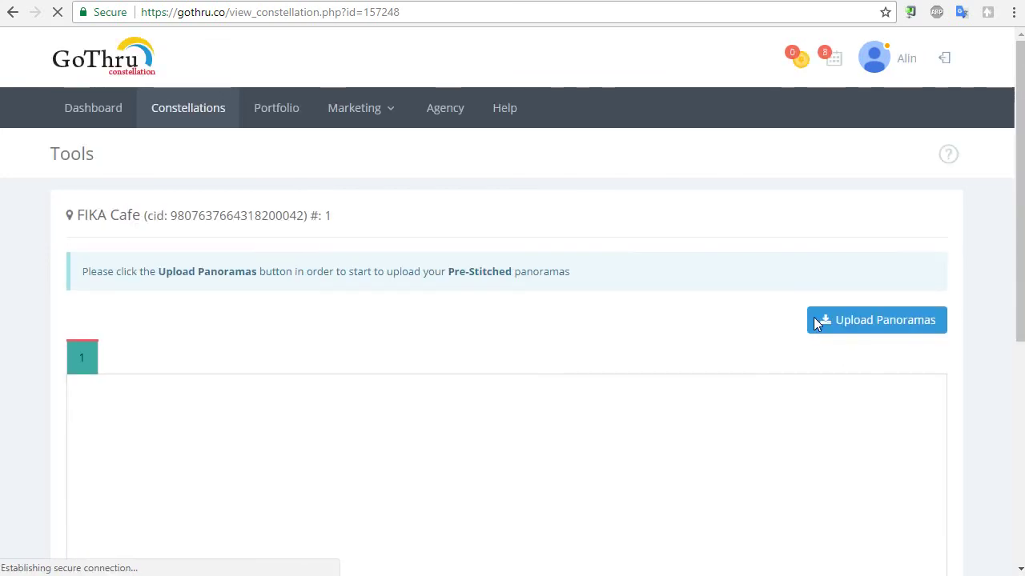
click(846, 325)
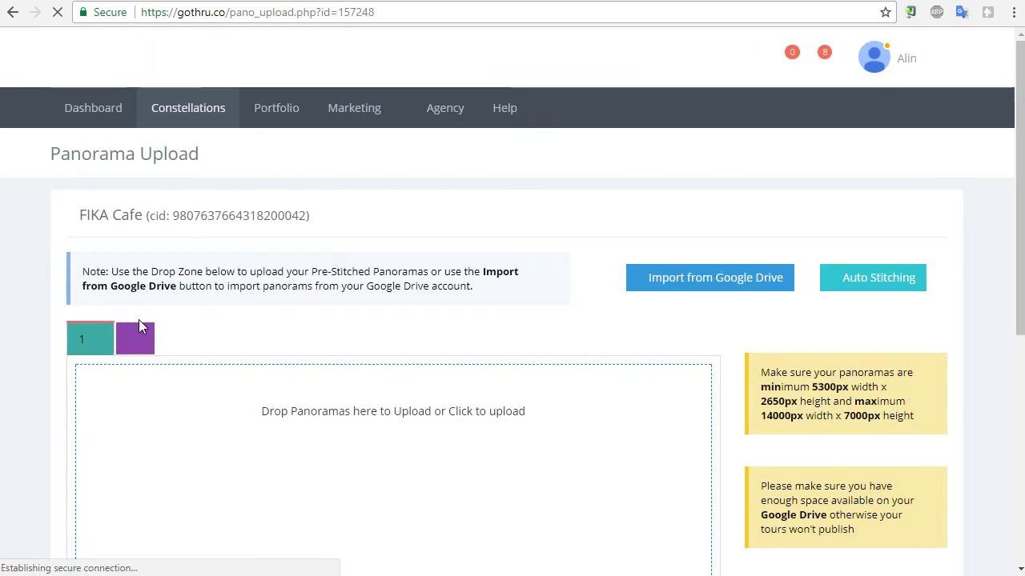
click(864, 277)
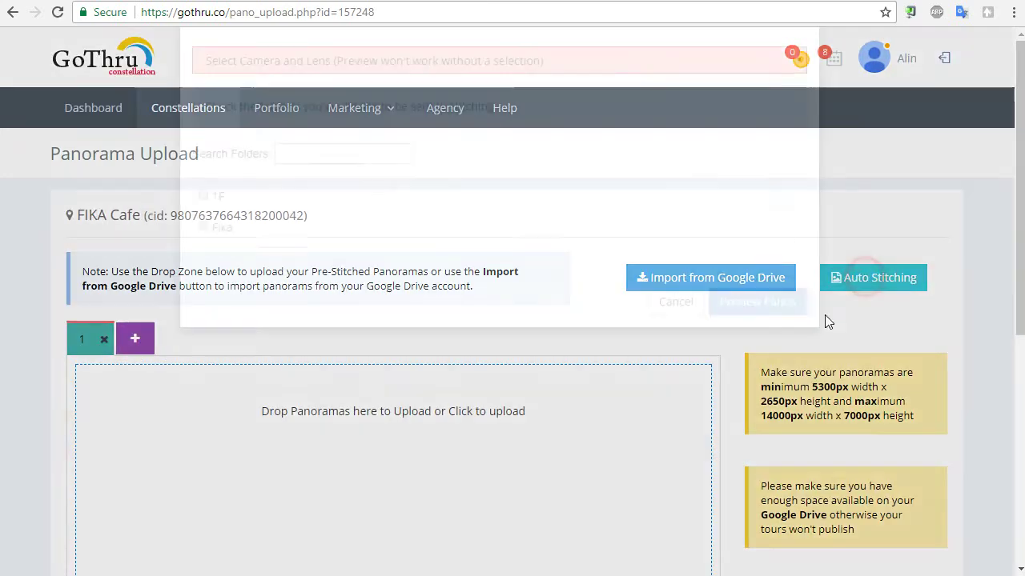
Tick only the Fika folder and select the Nikon D7100 (Sigma 8mm) camera
click(204, 289)
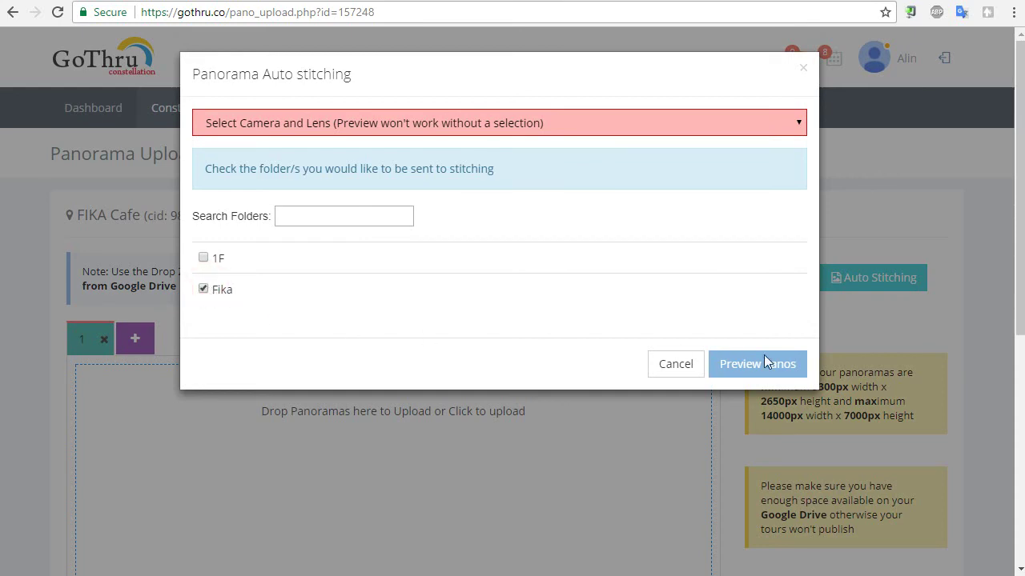
click(327, 128)
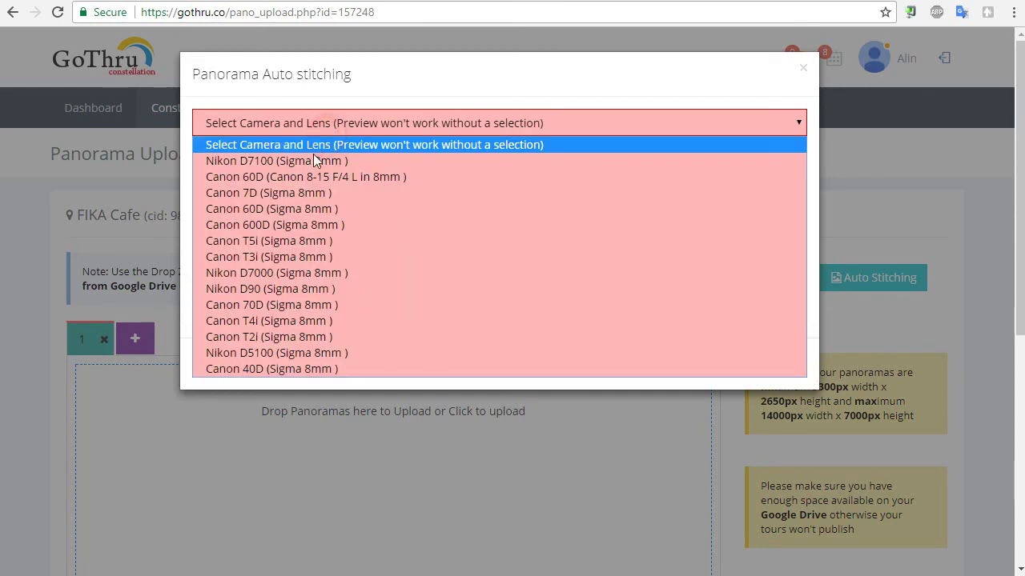
click(318, 159)
Preview the Fika panoramas and scroll through the thumbnails
click(764, 370)
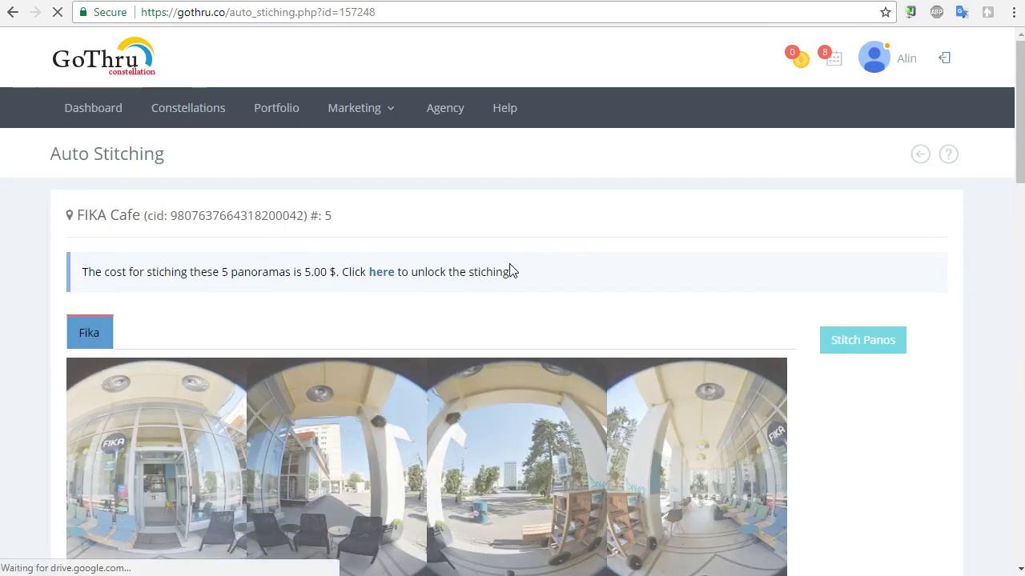
scroll(458, 261, down, 1)
scroll(455, 254, down, 4)
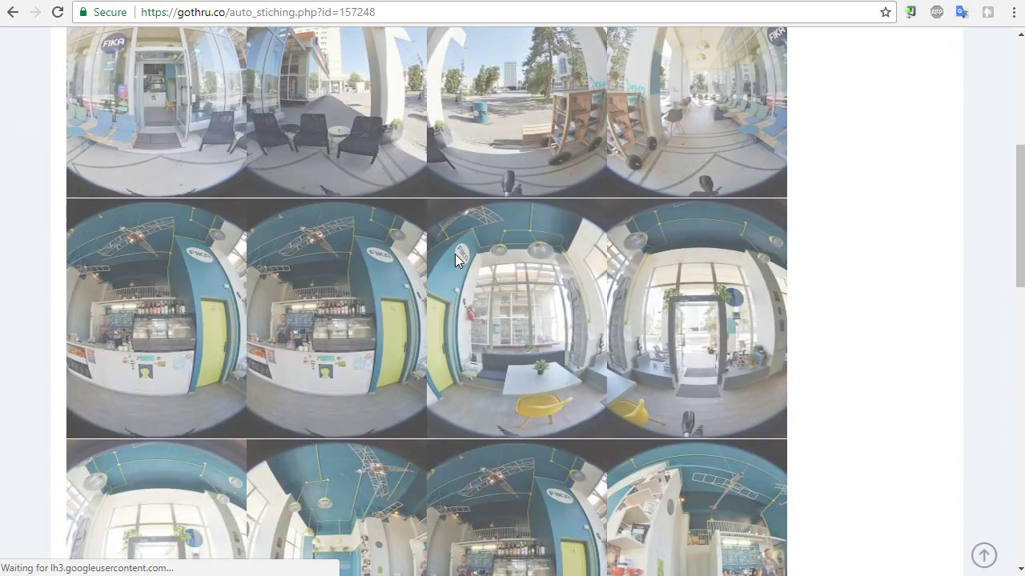
scroll(455, 255, up, 4)
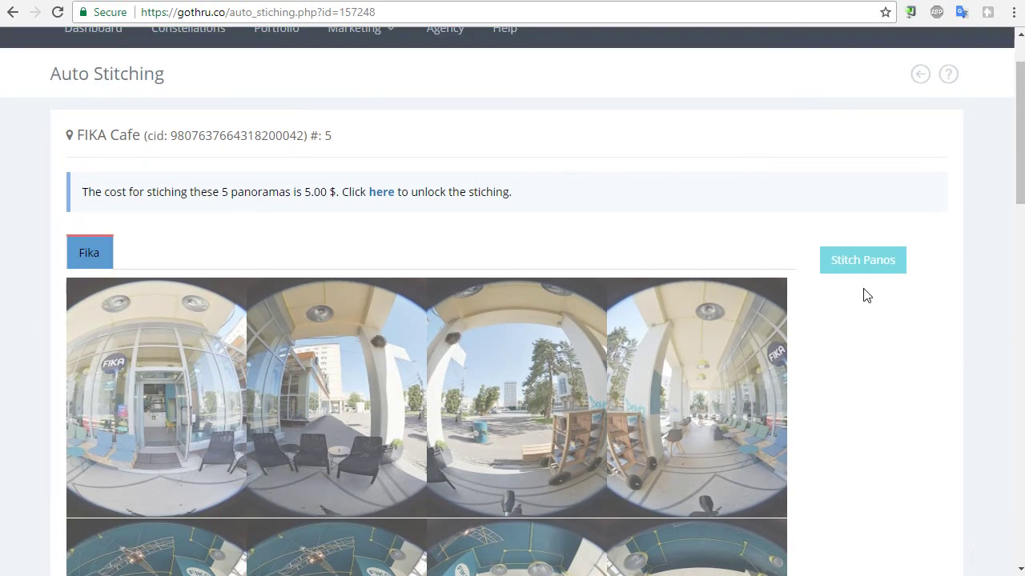
click(716, 231)
scroll(695, 248, up, 1)
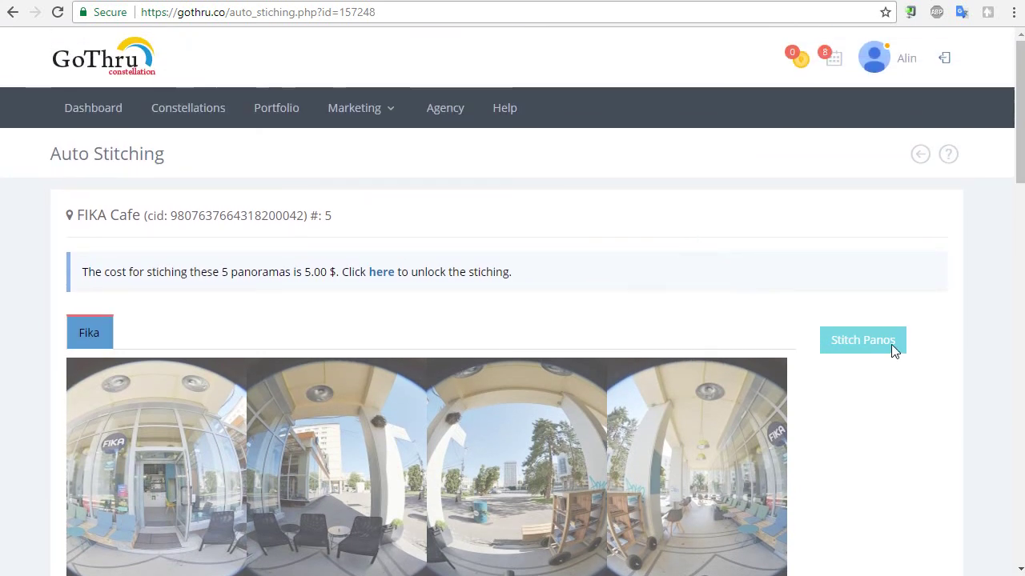
Try to stitch the five panoramas and highlight the cost notice's wording and panorama count
click(856, 341)
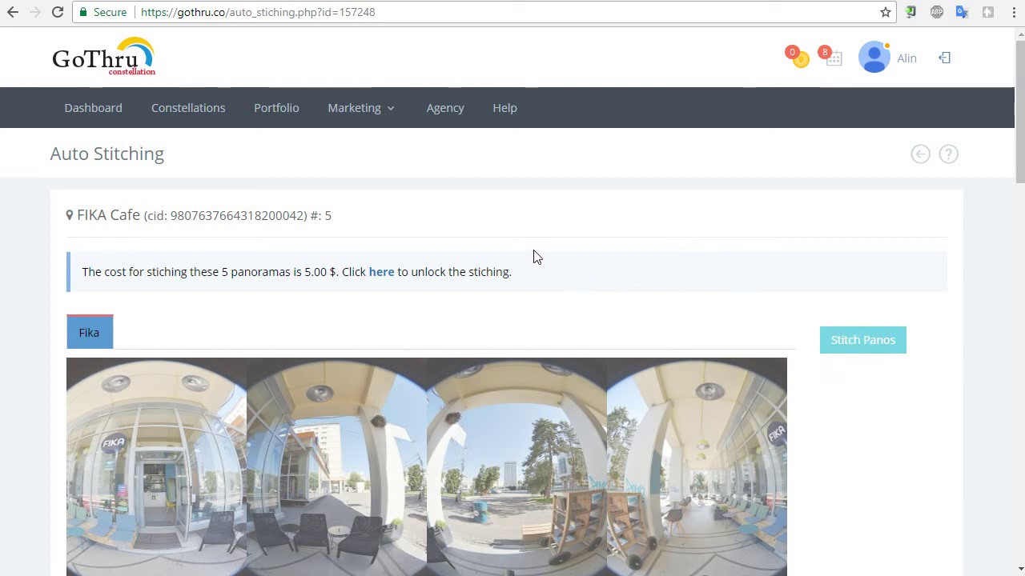
click(517, 270)
drag(517, 274, 216, 267)
click(179, 270)
drag(153, 272, 250, 272)
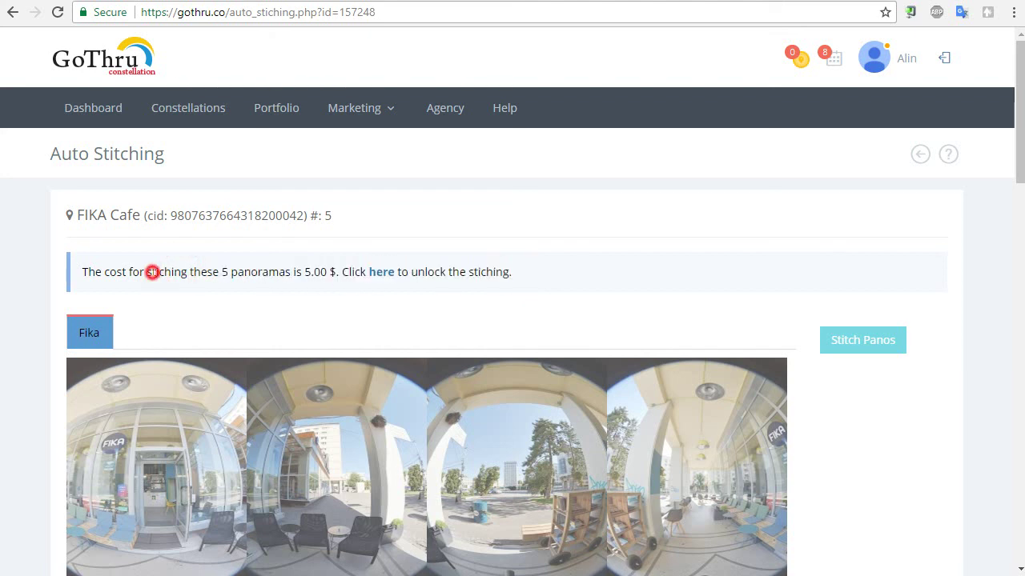
click(325, 298)
Highlight the 5.00 $ cost in the notice and scroll to review the page
scroll(307, 289, down, 2)
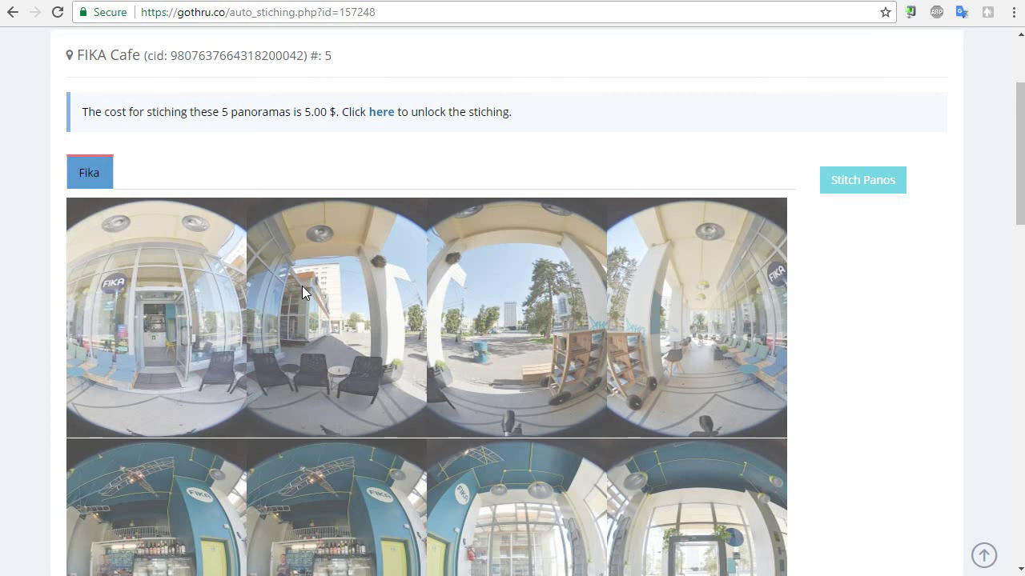
scroll(302, 286, up, 2)
drag(251, 258, 325, 264)
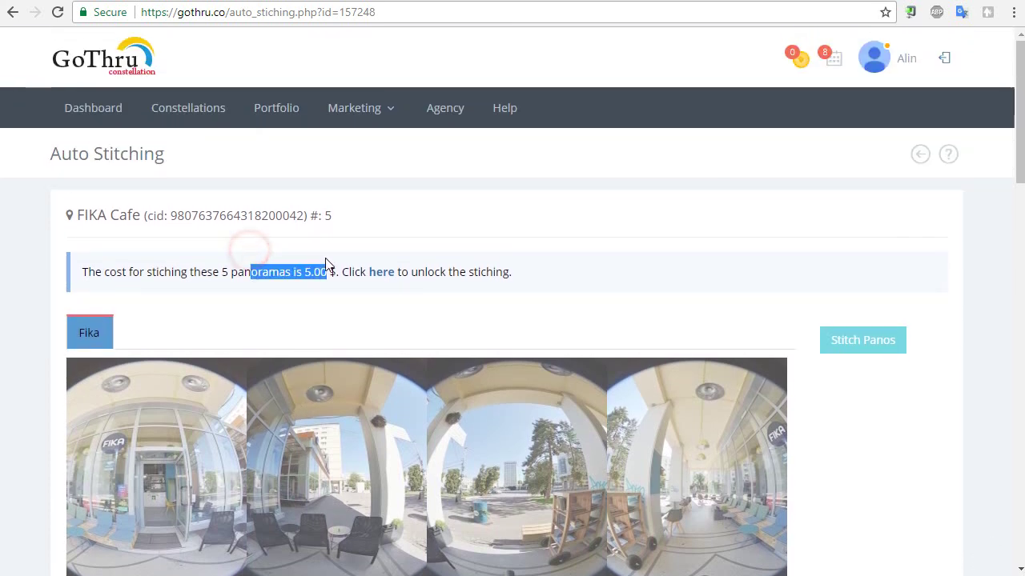
click(454, 272)
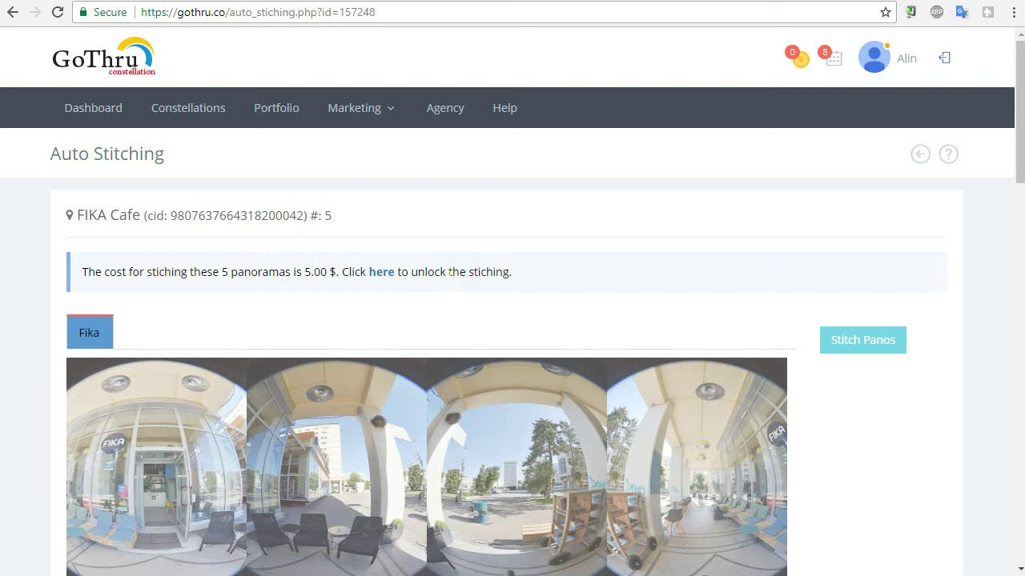
scroll(446, 281, down, 1)
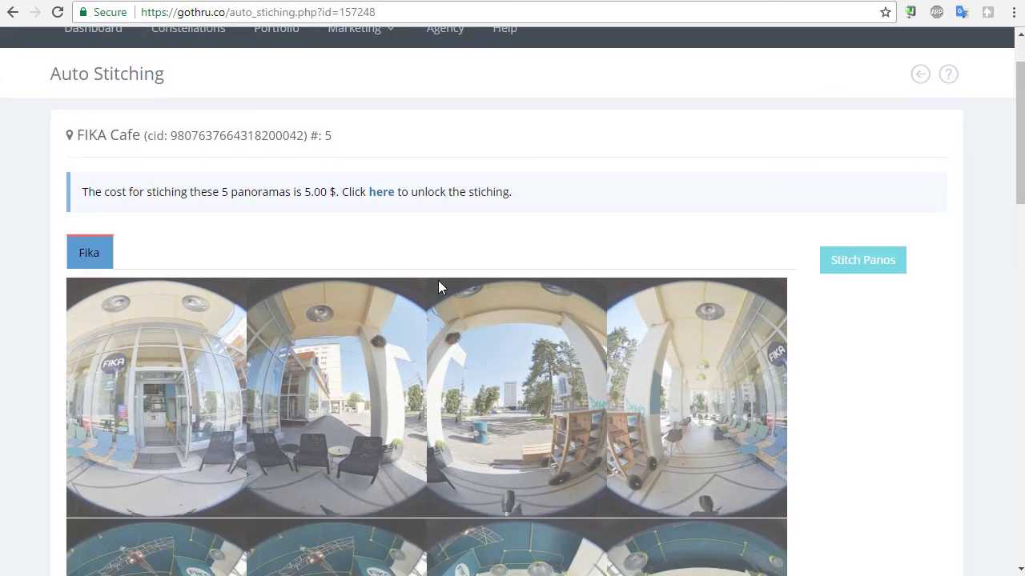
scroll(438, 287, up, 1)
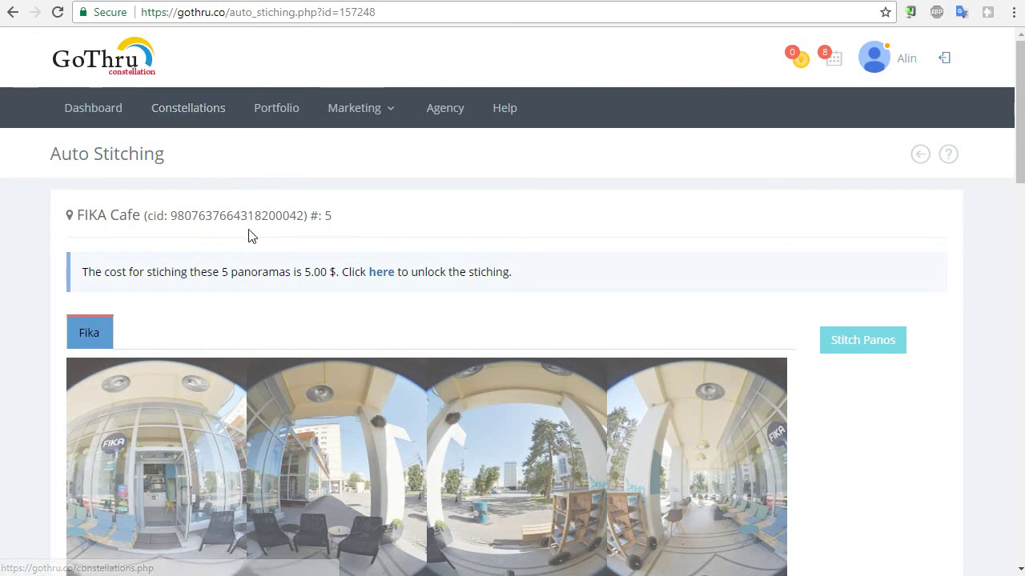